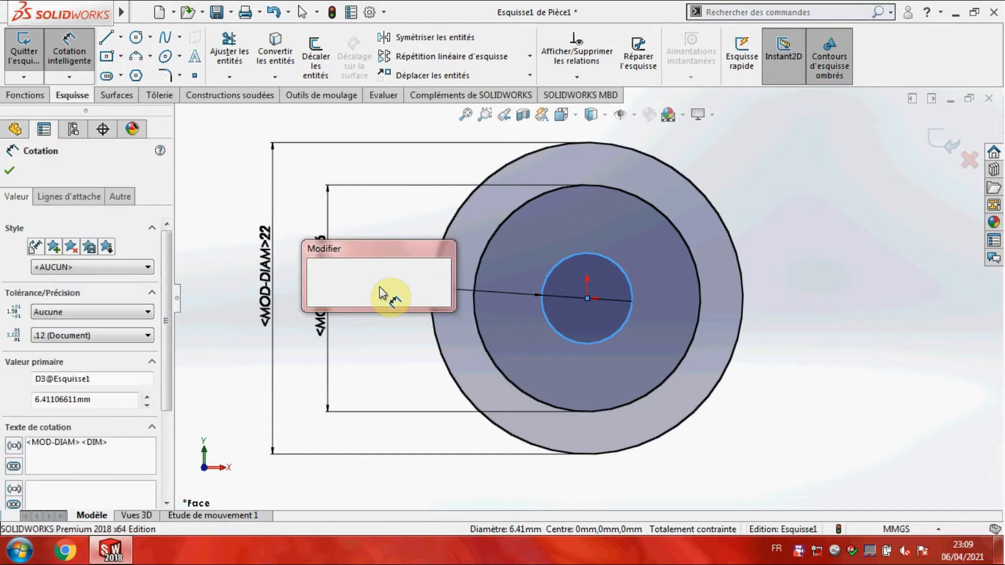
Set the diameter of the innermost circle to 10.2 mm
{"action": "type", "text": "10.2"}
{"action": "key", "text": "Return"}
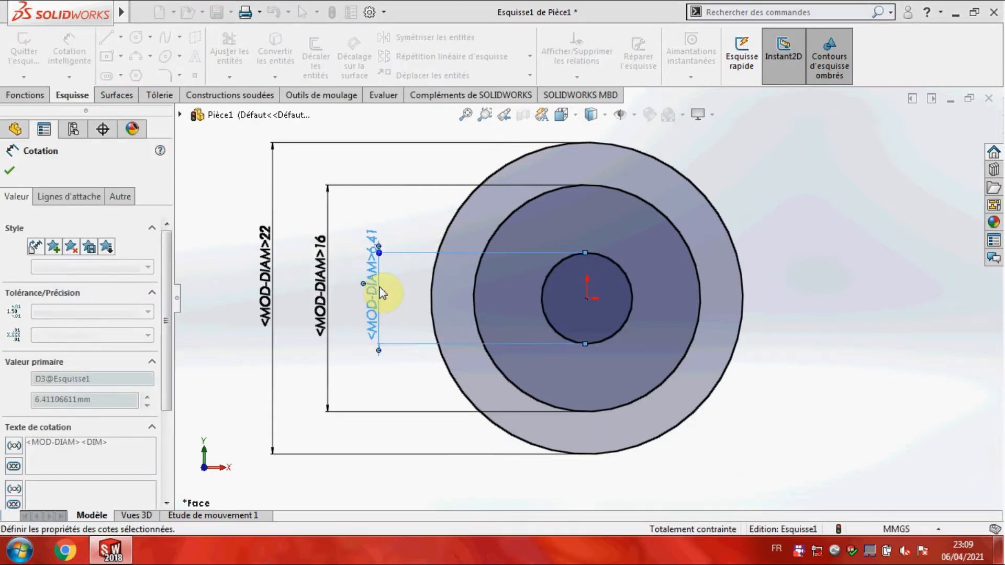
{"action": "left_click", "coordinate": [12, 170]}
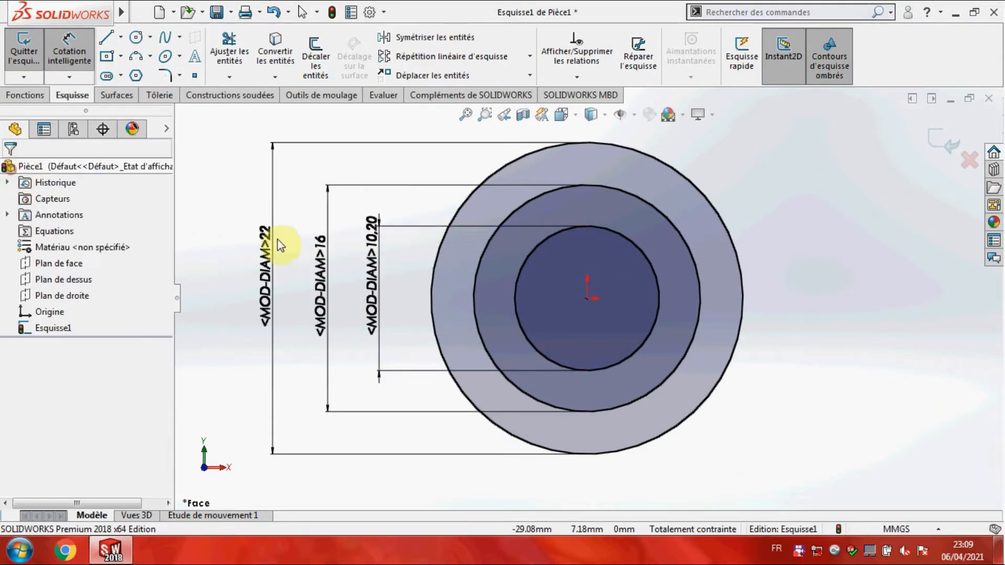
Convert the 16 mm circle to construction geometry
{"action": "left_click", "coordinate": [528, 205]}
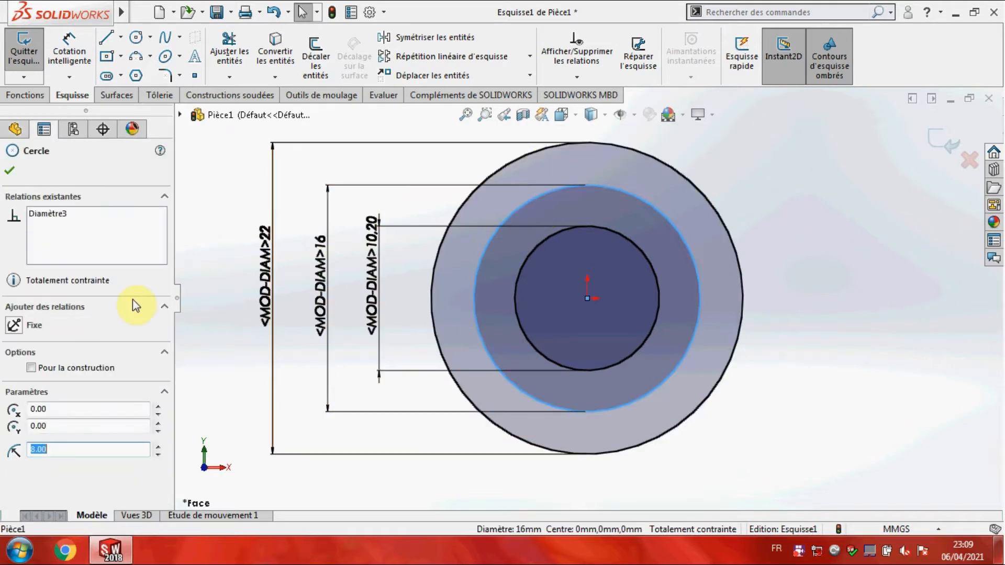
{"action": "left_click", "coordinate": [86, 369]}
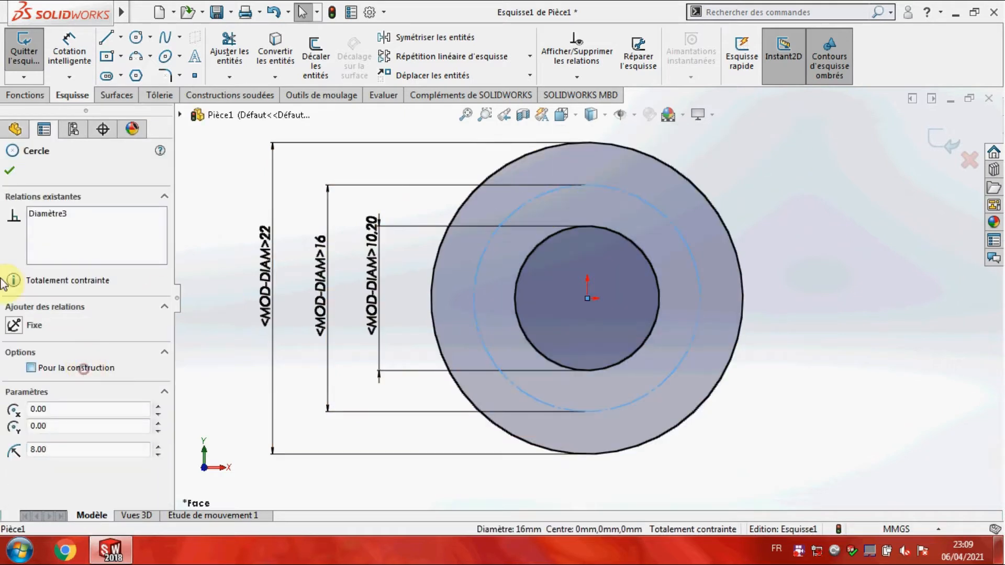
{"action": "left_click", "coordinate": [9, 171]}
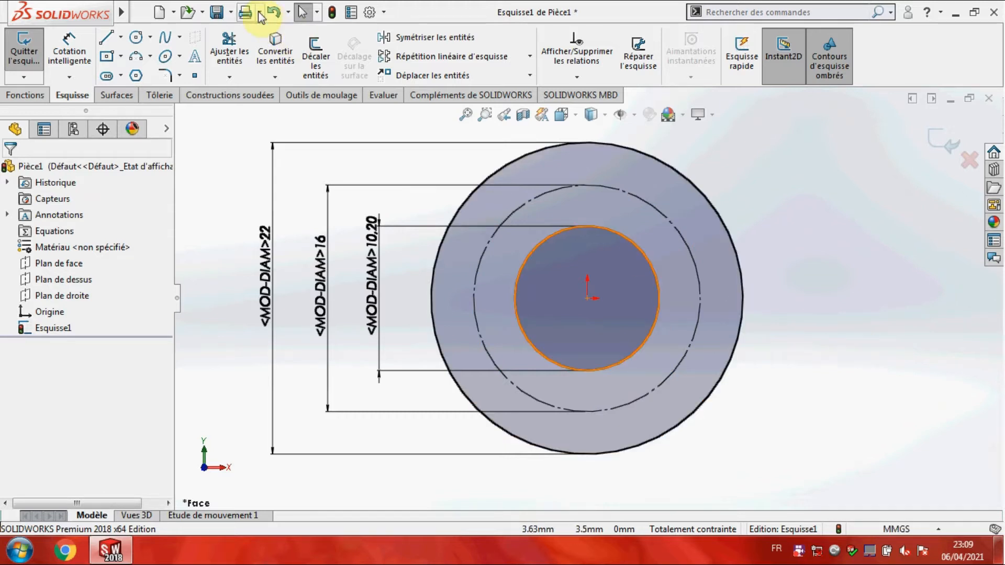
Sketch a small circle centred on the upper quadrant of the construction circle and set its diameter to 3.5 mm
{"action": "left_click", "coordinate": [136, 37]}
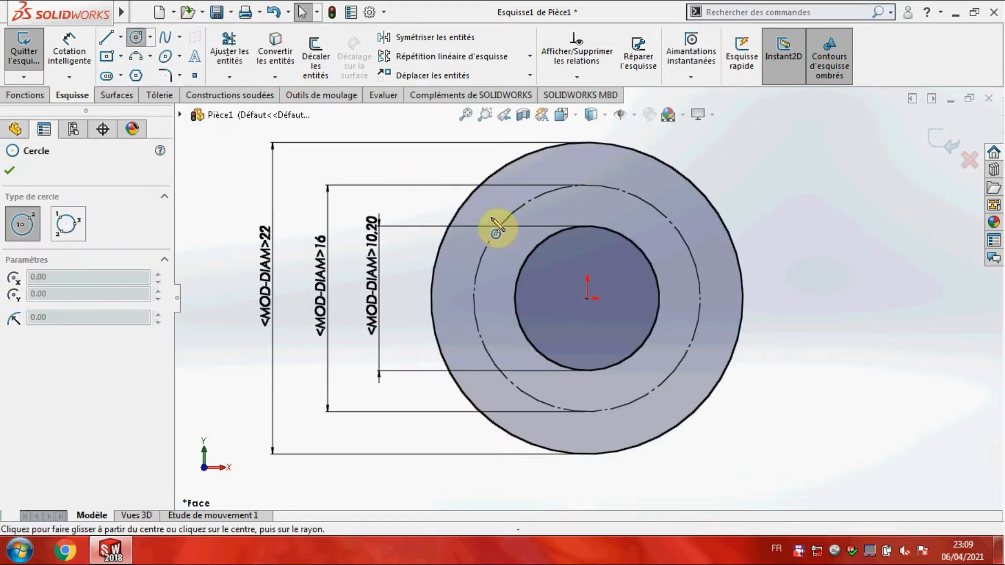
{"action": "left_click_drag", "start_coordinate": [587, 185], "coordinate": [578, 166]}
{"action": "left_click", "coordinate": [69, 53]}
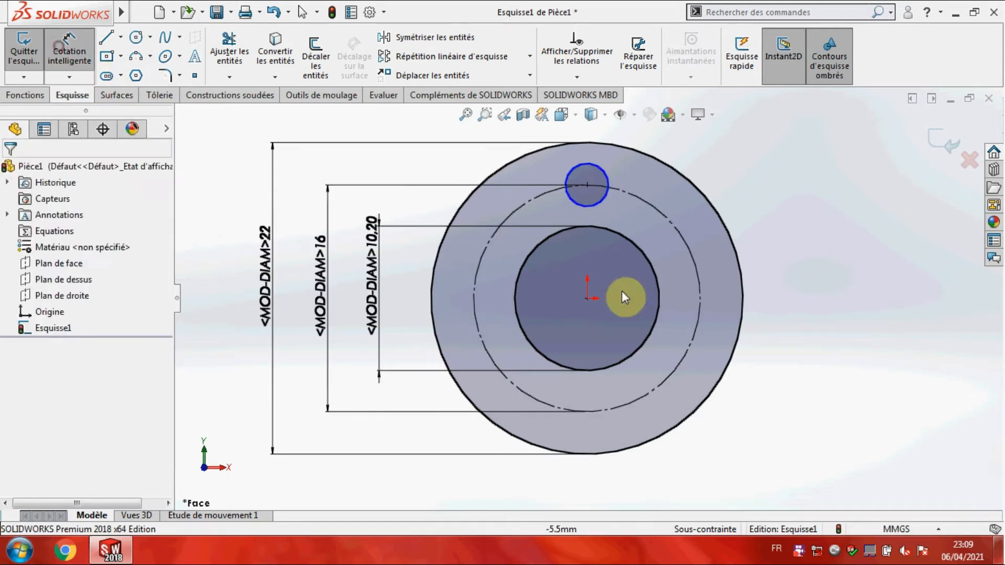
{"action": "left_click", "coordinate": [613, 184]}
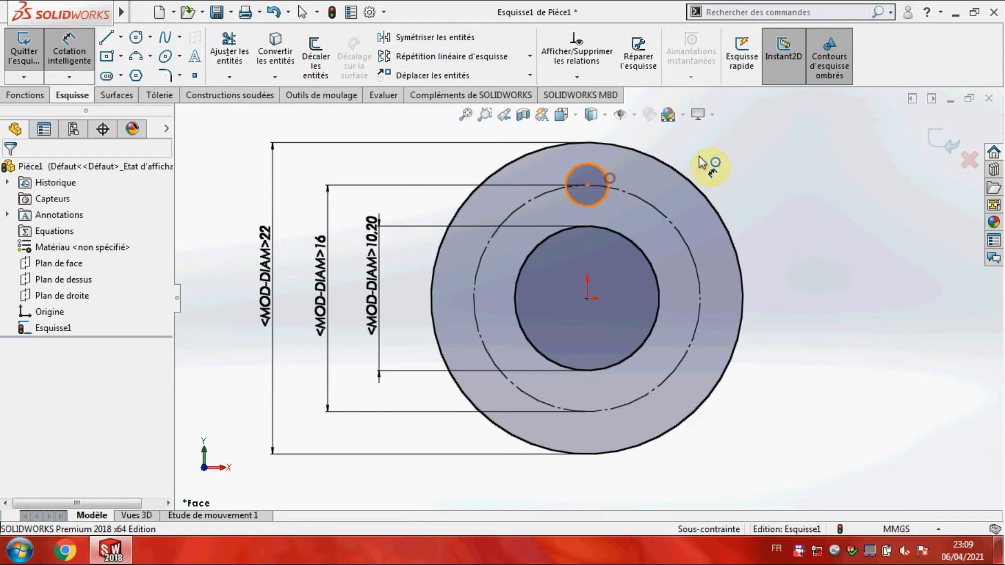
{"action": "left_click", "coordinate": [707, 156]}
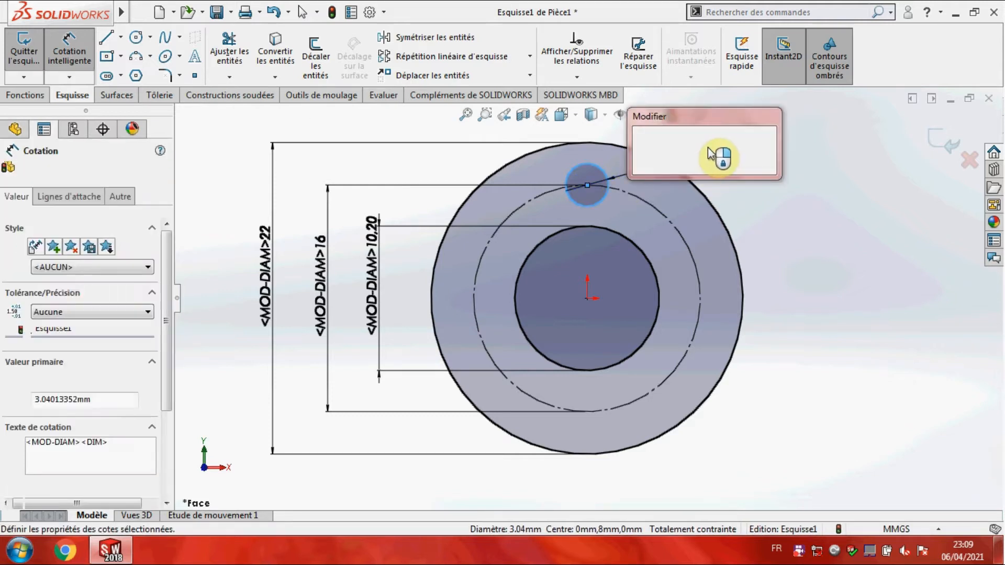
{"action": "key", "text": "Return"}
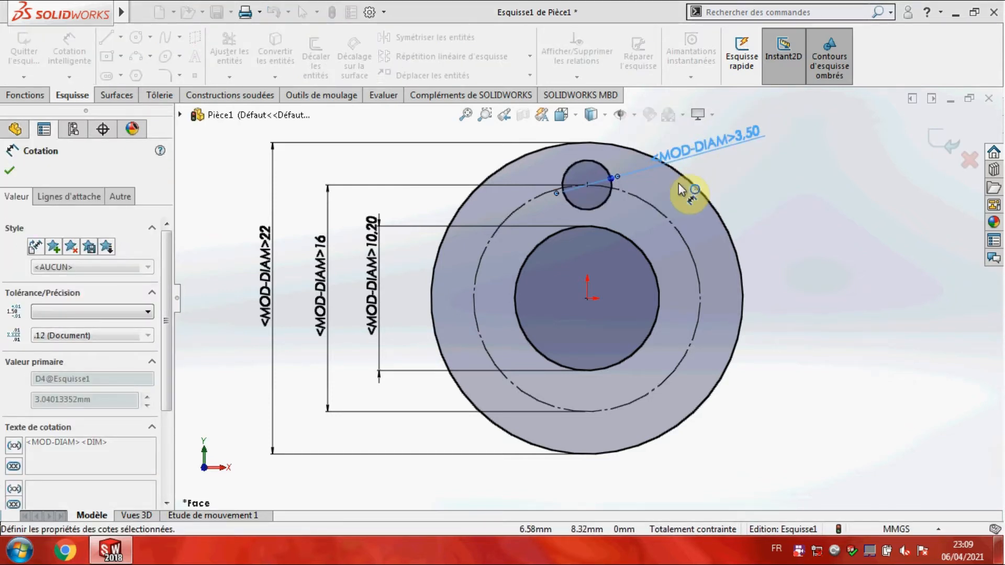
Circular-pattern the 3.5 mm circle, with the construction circle also selected, around the origin as 4 equally spaced instances over 360°
{"action": "left_click", "coordinate": [530, 56]}
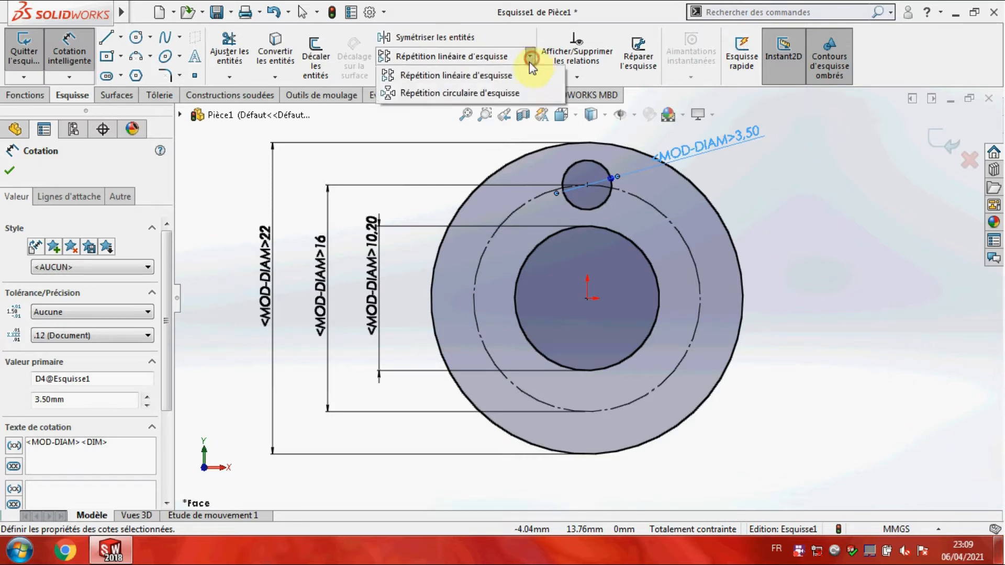
{"action": "left_click", "coordinate": [516, 84]}
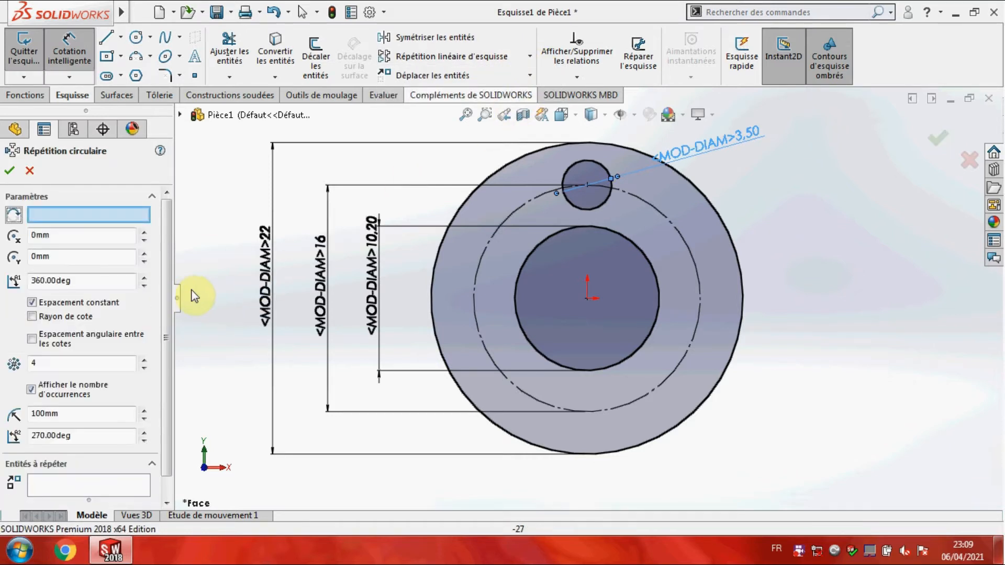
{"action": "left_click", "coordinate": [481, 262]}
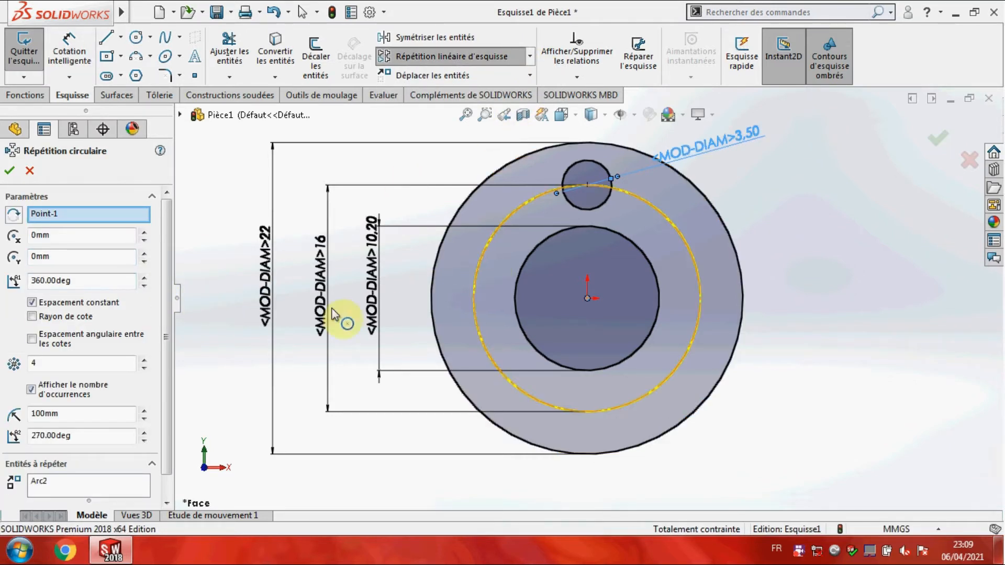
{"action": "left_click_drag", "start_coordinate": [165, 308], "coordinate": [96, 438]}
{"action": "left_click", "coordinate": [92, 464]}
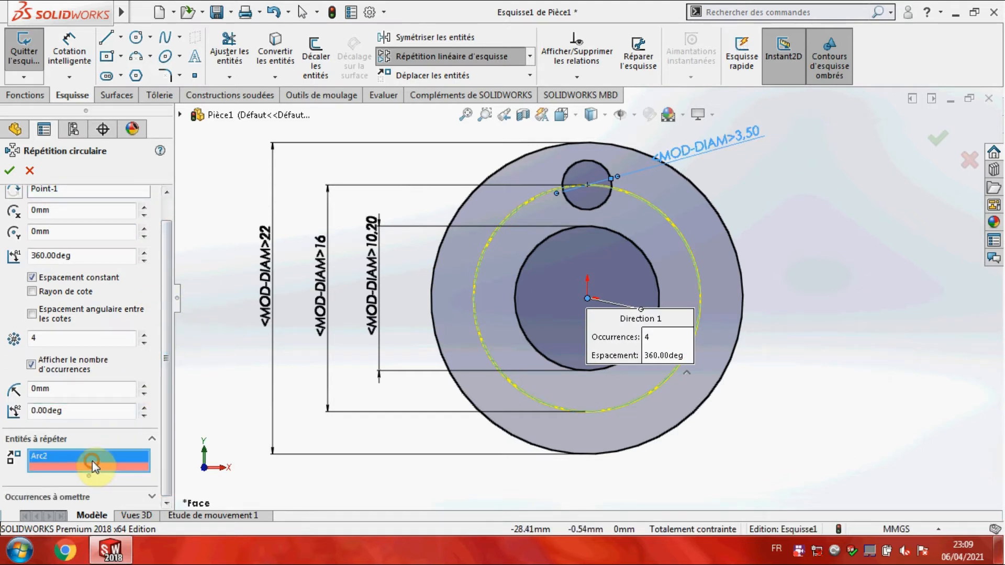
{"action": "left_click", "coordinate": [593, 166]}
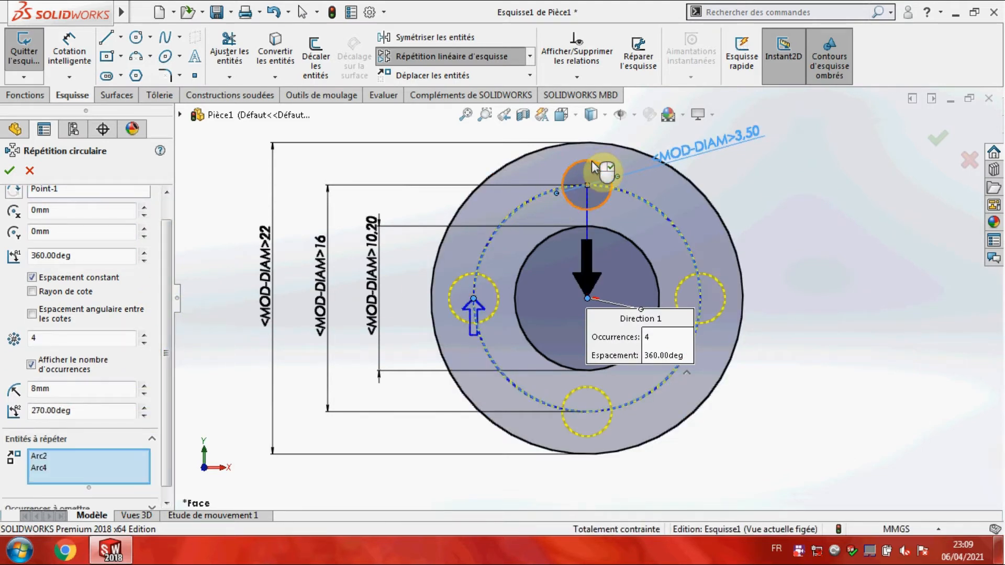
{"action": "left_click", "coordinate": [11, 171]}
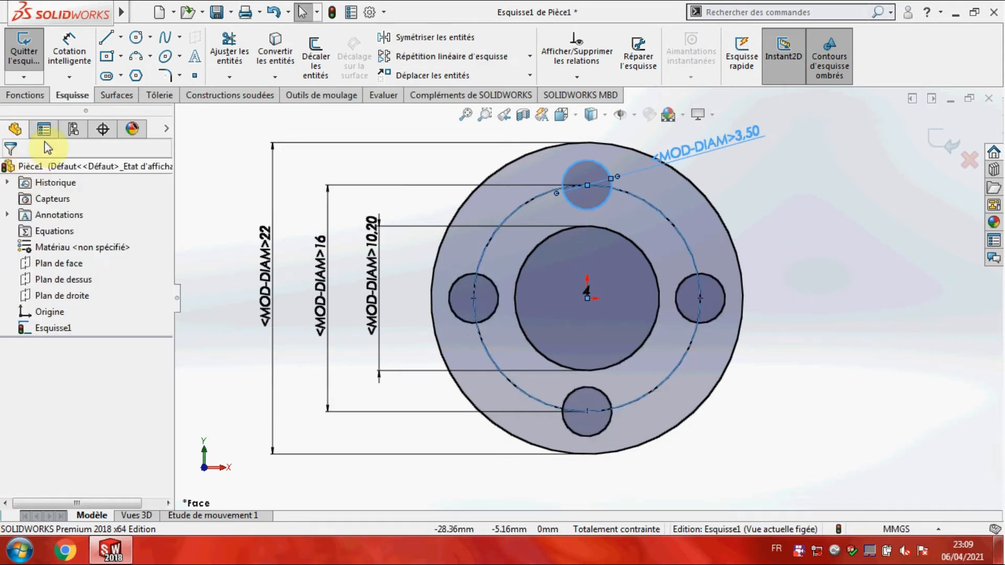
Extrude the flange sketch as a blind boss 3.5 mm deep
{"action": "left_click", "coordinate": [39, 100]}
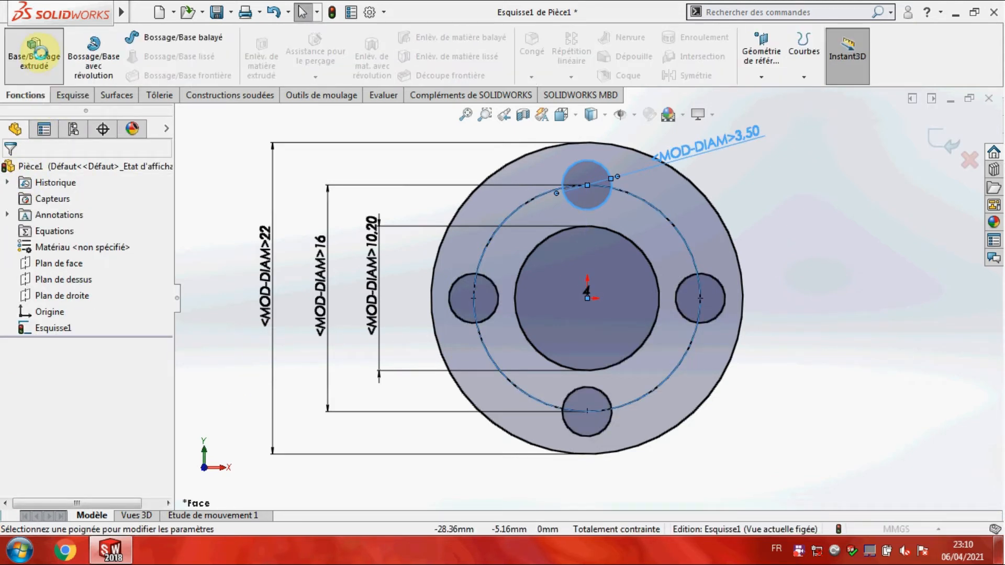
{"action": "left_click", "coordinate": [38, 53]}
{"action": "type", "text": "3.5"}
{"action": "key", "text": "Return"}
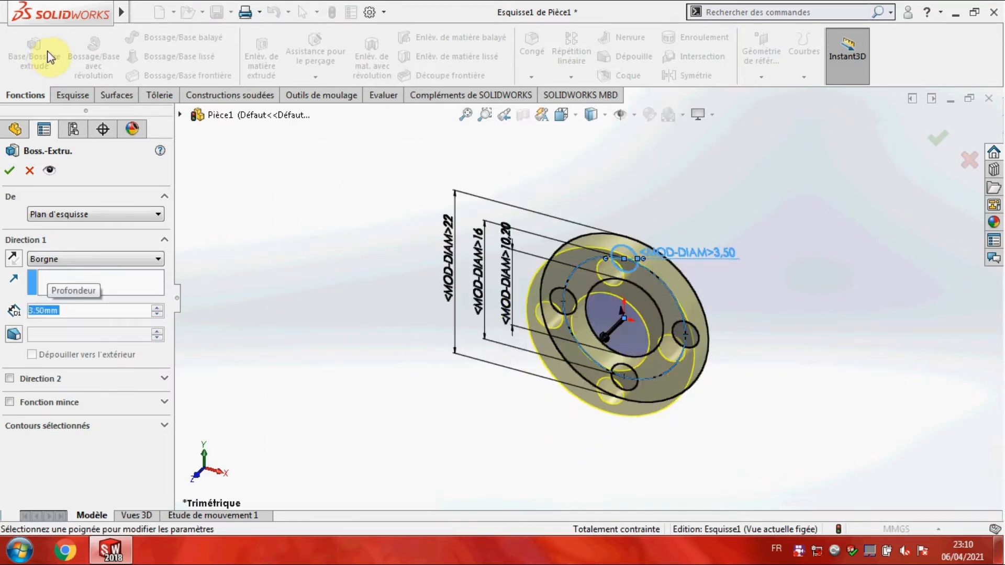
{"action": "left_click", "coordinate": [10, 171]}
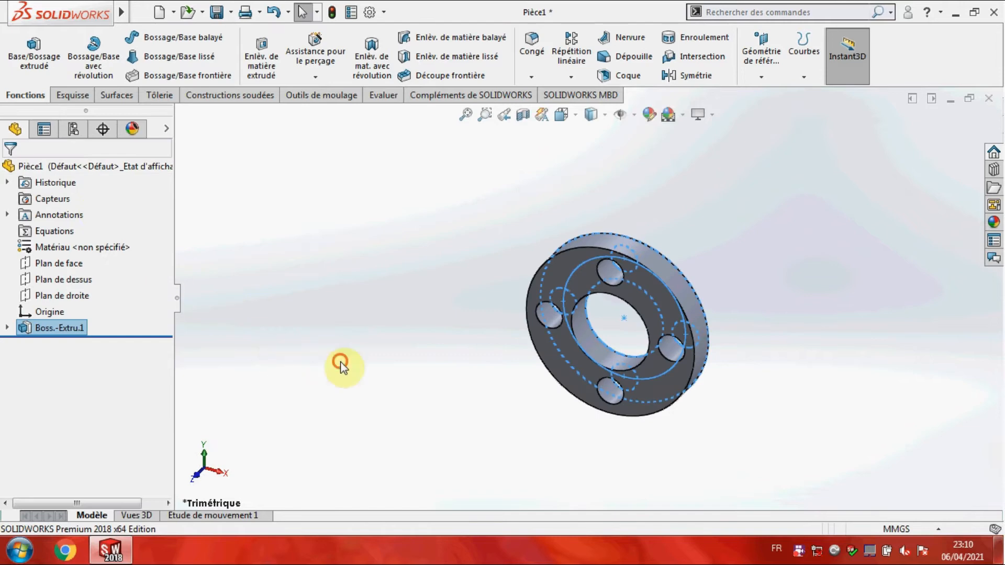
Start a sketch on the flange's rear face, viewed normal to it, and convert the central hole's edge into a sketch circle
{"action": "middle_click_drag", "start_coordinate": [403, 317], "coordinate": [448, 265]}
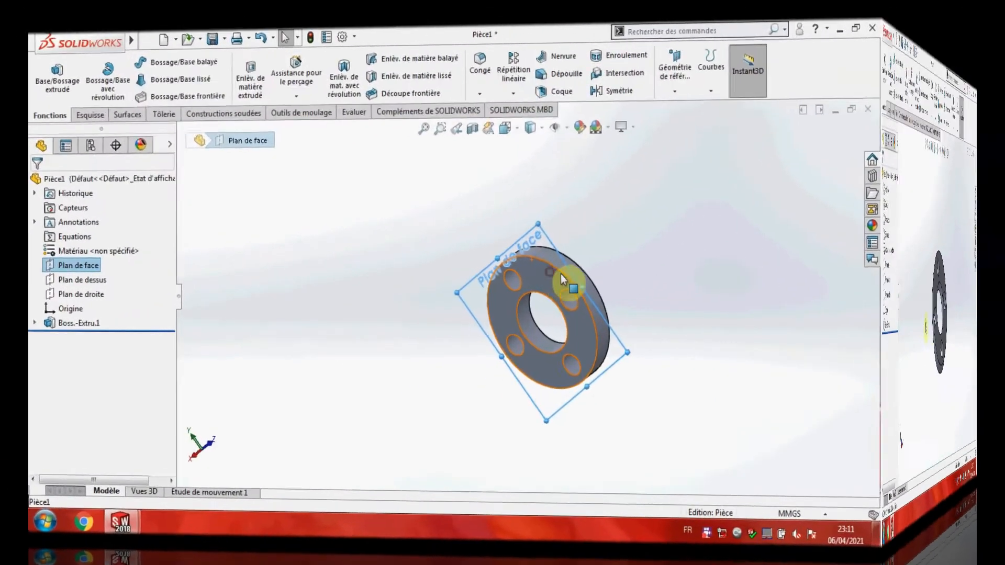
{"action": "left_click", "coordinate": [423, 280]}
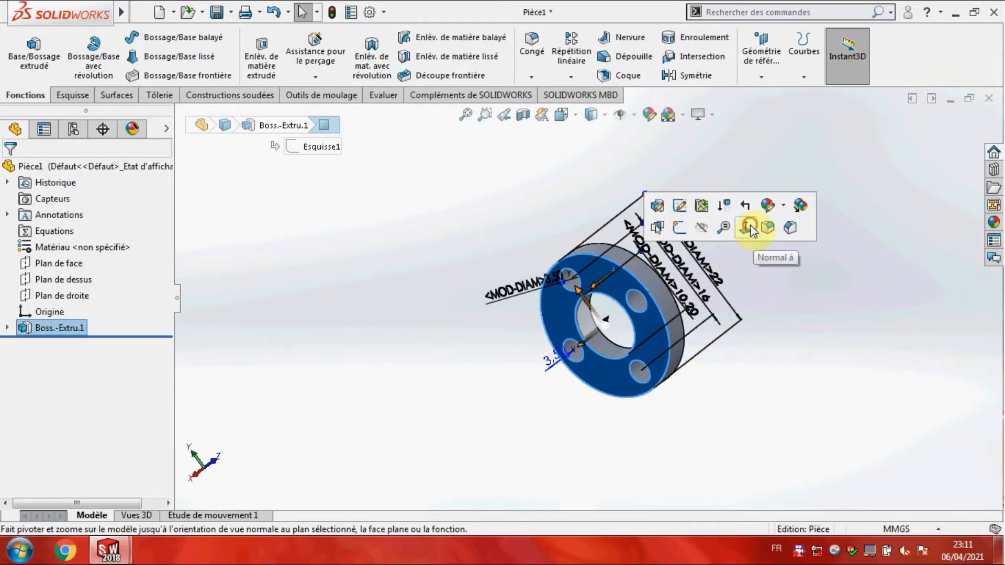
{"action": "left_click", "coordinate": [752, 226]}
{"action": "right_click", "coordinate": [499, 392]}
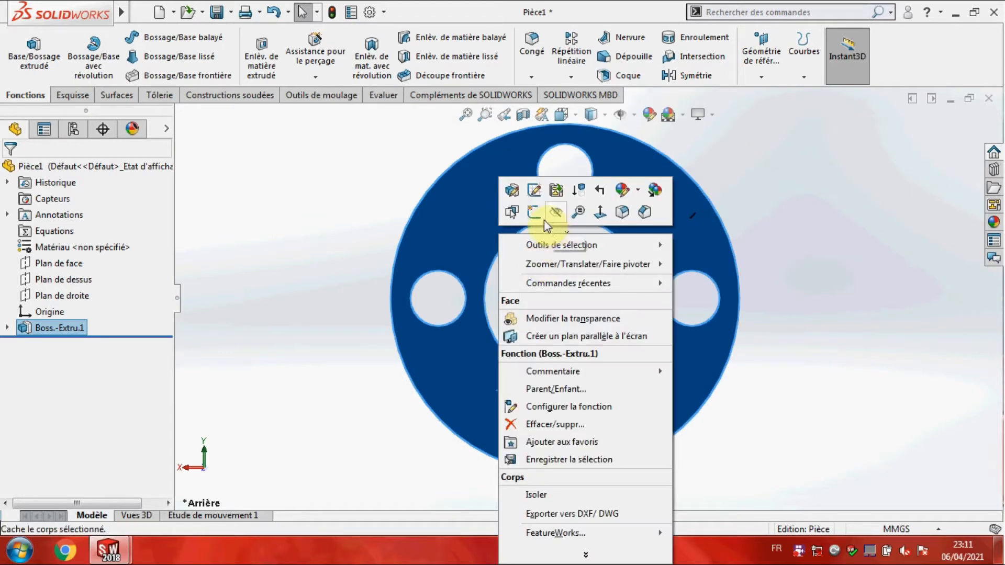
{"action": "left_click", "coordinate": [530, 225]}
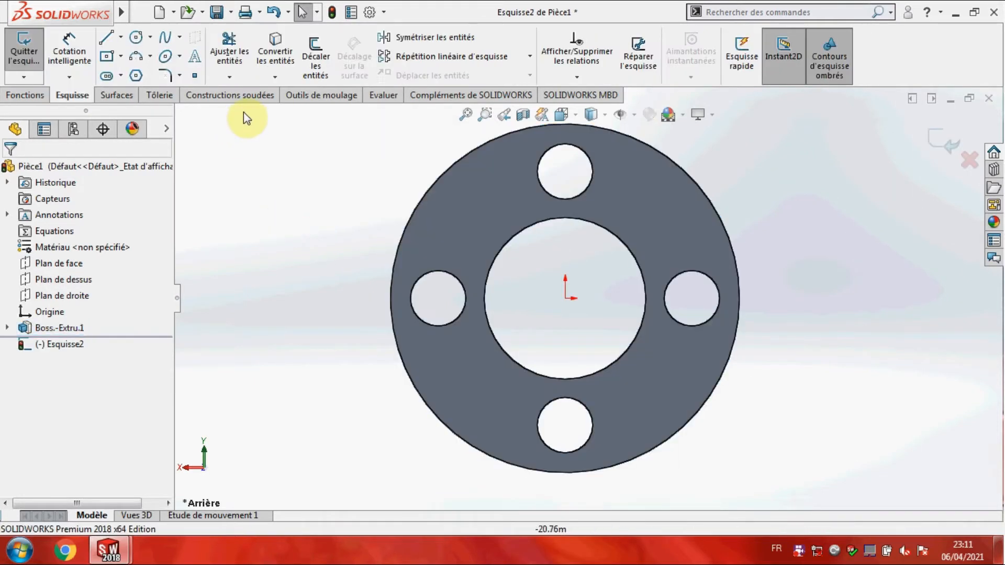
{"action": "left_click", "coordinate": [293, 53]}
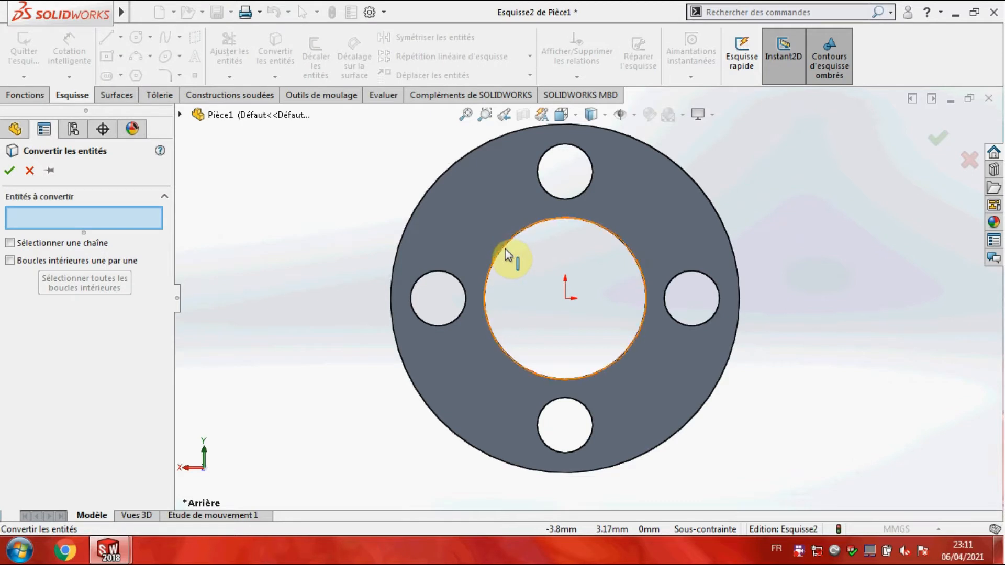
{"action": "left_click", "coordinate": [505, 251]}
{"action": "left_click", "coordinate": [9, 171]}
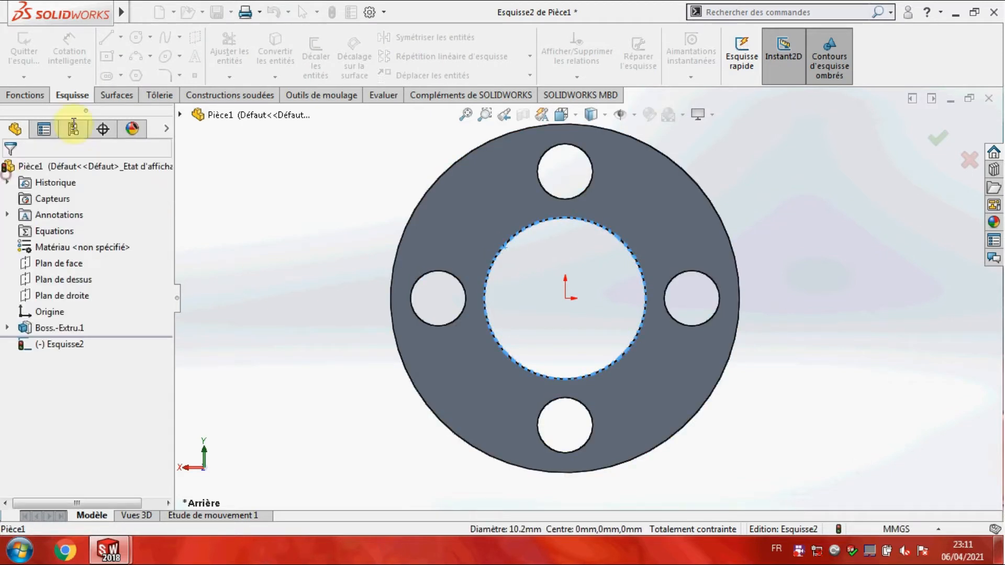
Sketch a circle centred on the origin inside the converted edge and set its diameter to 6 mm
{"action": "left_click", "coordinate": [136, 37]}
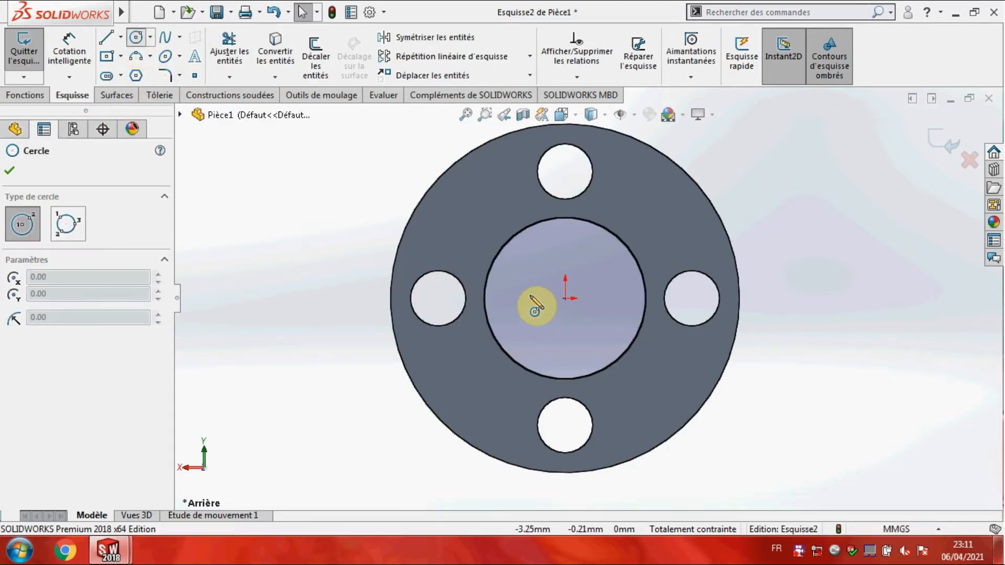
{"action": "left_click", "coordinate": [566, 298]}
{"action": "left_click", "coordinate": [536, 267]}
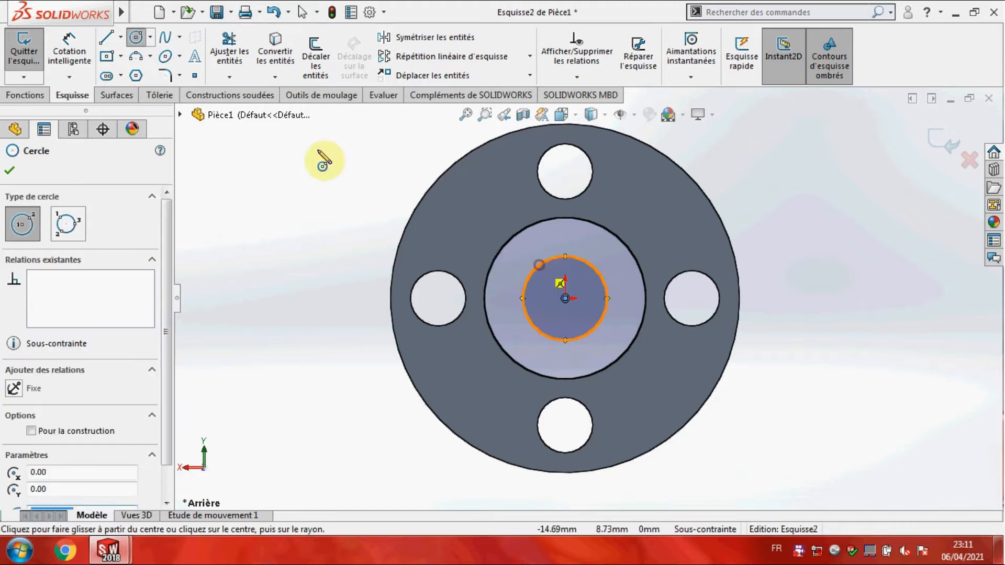
{"action": "left_click", "coordinate": [92, 72]}
{"action": "left_click", "coordinate": [526, 288]}
{"action": "left_click", "coordinate": [301, 309]}
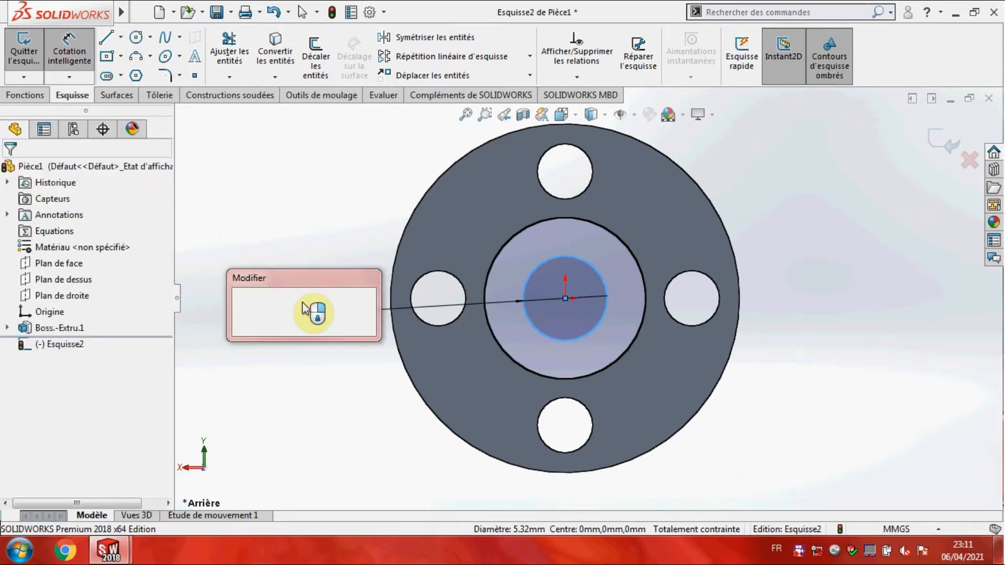
{"action": "key", "text": "Return"}
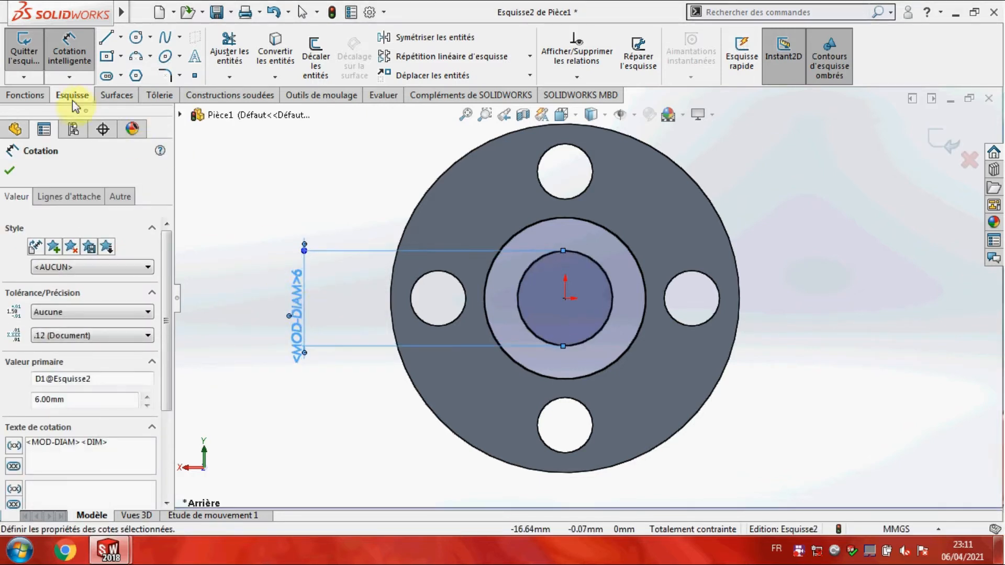
Extrude the ring profile 1.5 mm outward in direction 1 and 13.5 mm through the flange in direction 2, merging the result
{"action": "left_click", "coordinate": [37, 96]}
{"action": "left_click", "coordinate": [45, 56]}
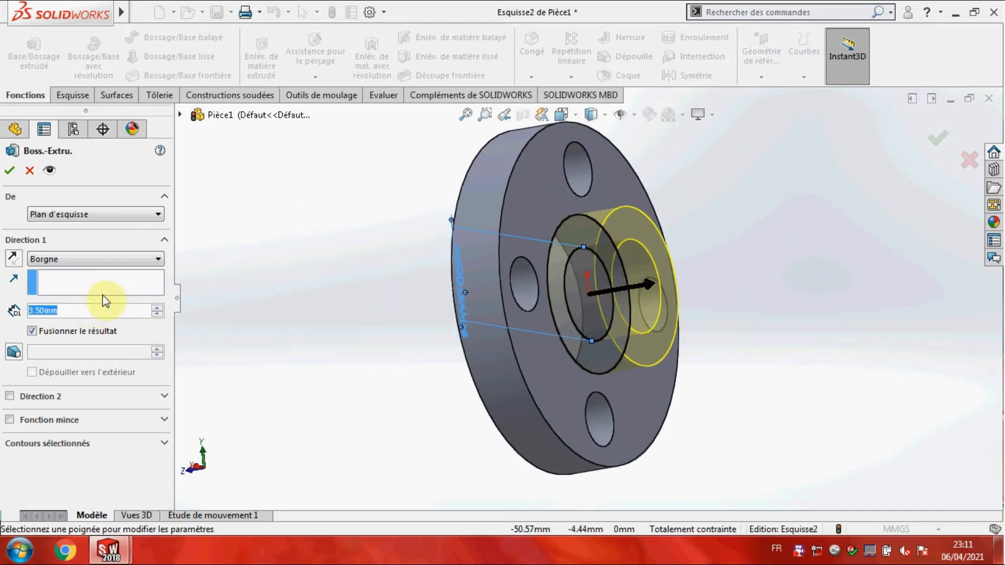
{"action": "type", "text": "1.5"}
{"action": "key", "text": "Return"}
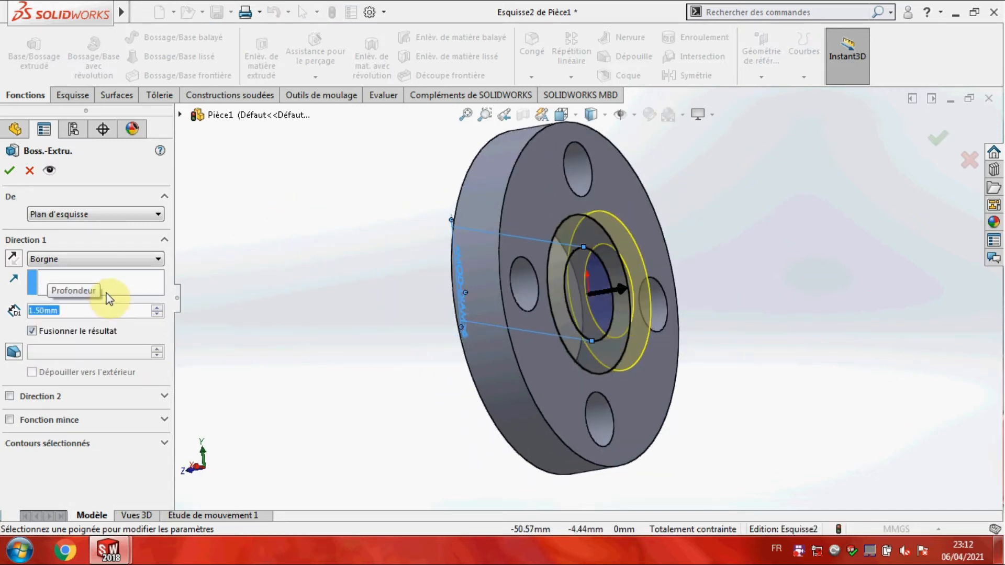
{"action": "left_click", "coordinate": [10, 397]}
{"action": "type", "text": "1"}
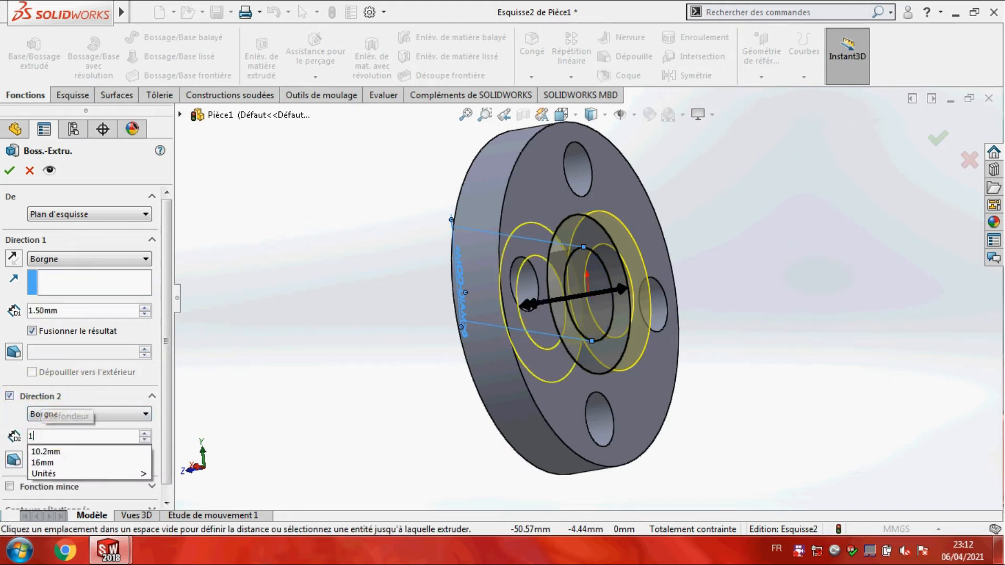
{"action": "type", "text": "3.5"}
{"action": "key", "text": "Return"}
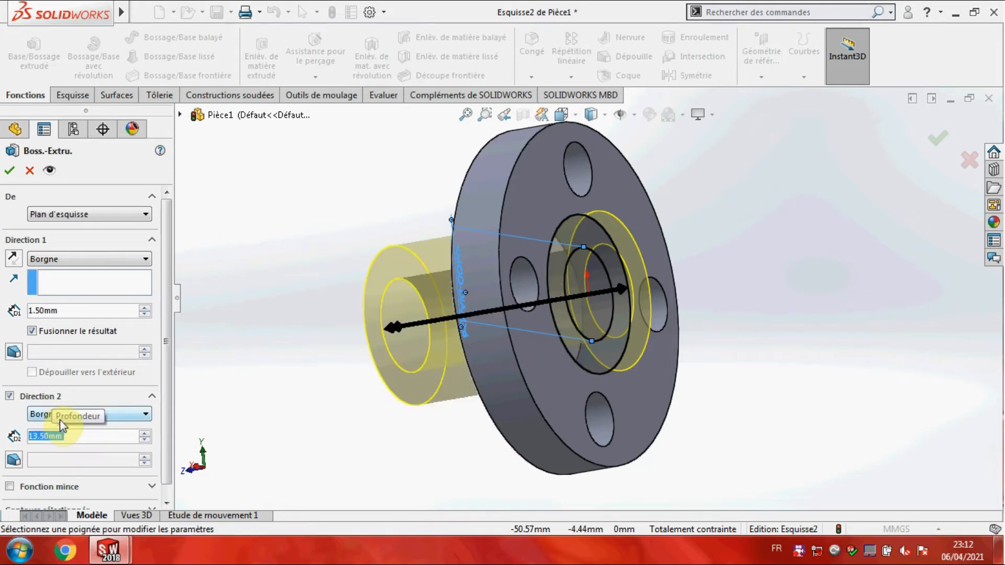
{"action": "middle_click_drag", "start_coordinate": [280, 349], "coordinate": [238, 338]}
{"action": "left_click", "coordinate": [10, 169]}
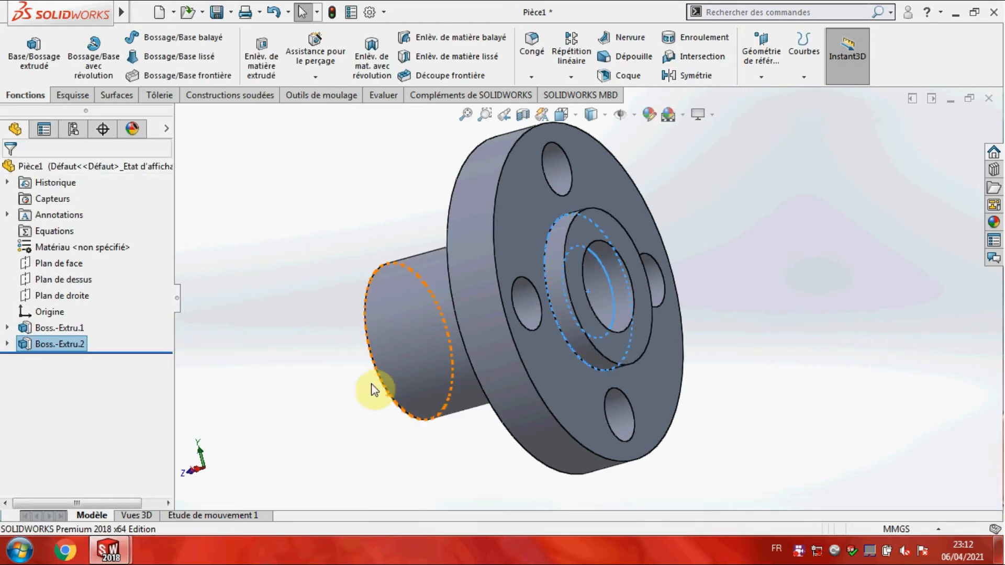
{"action": "middle_click_drag", "start_coordinate": [370, 386], "coordinate": [309, 361]}
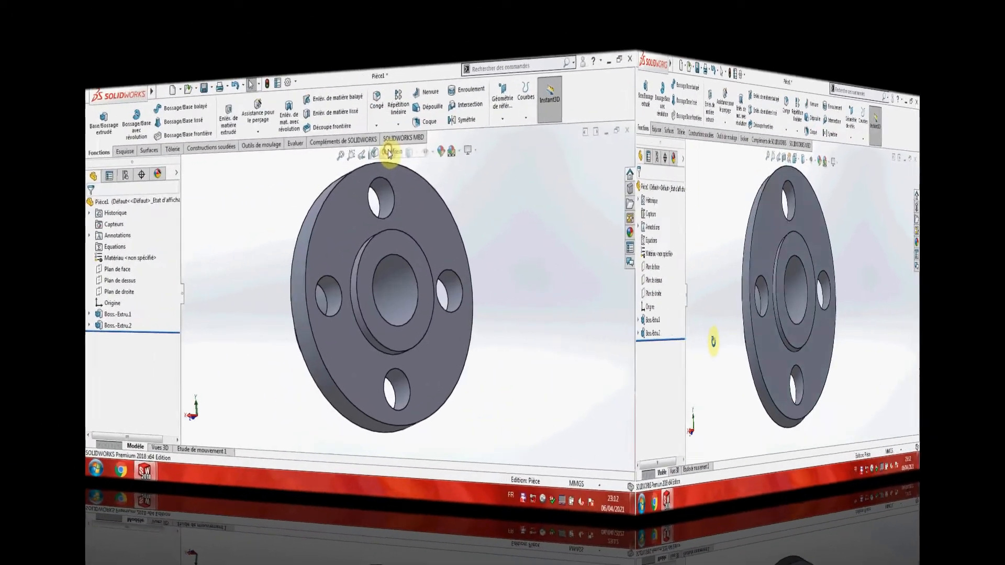
Chamfer the hub bore's edges at both ends with a distance of 0.7 mm and an angle of 60°
{"action": "left_click", "coordinate": [286, 162]}
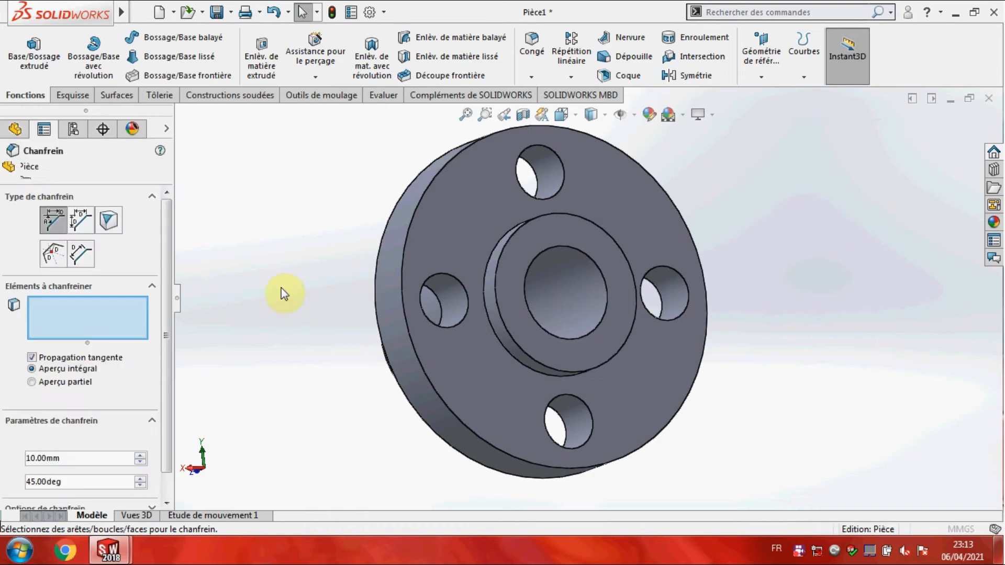
{"action": "scroll", "coordinate": [160, 252], "scroll_direction": "down", "scroll_amount": 2}
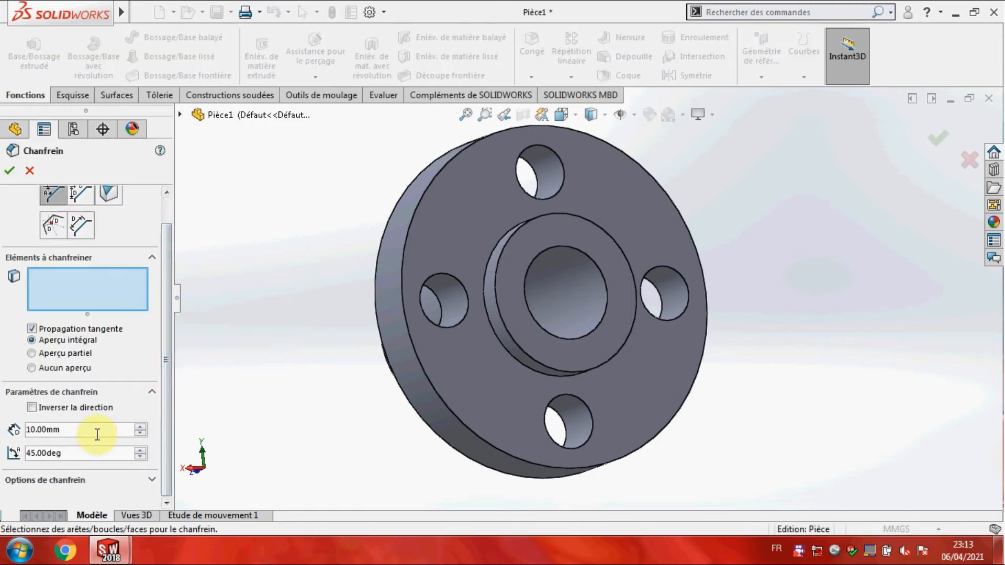
{"action": "double_click", "coordinate": [104, 426]}
{"action": "type", "text": "0.7"}
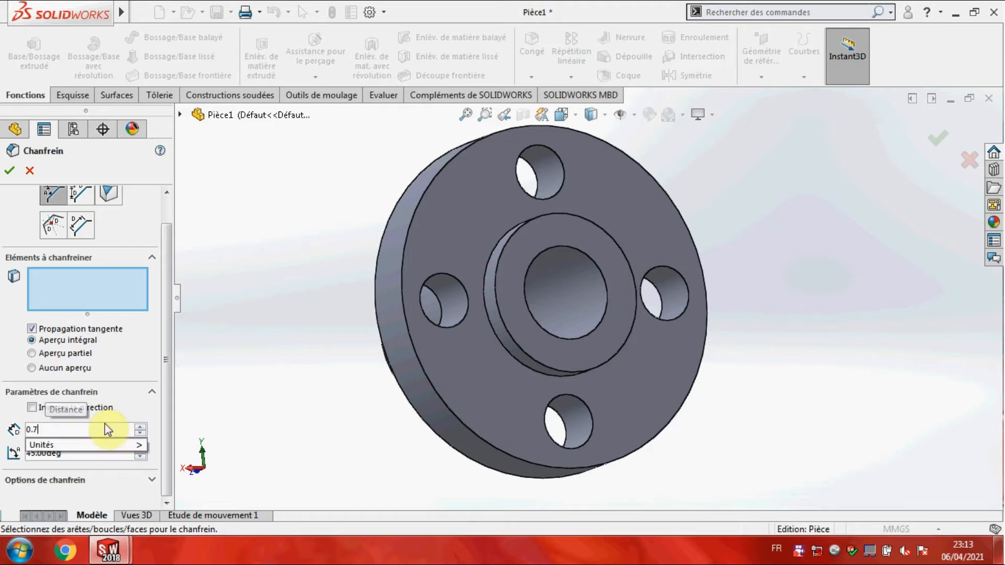
{"action": "left_click", "coordinate": [78, 452]}
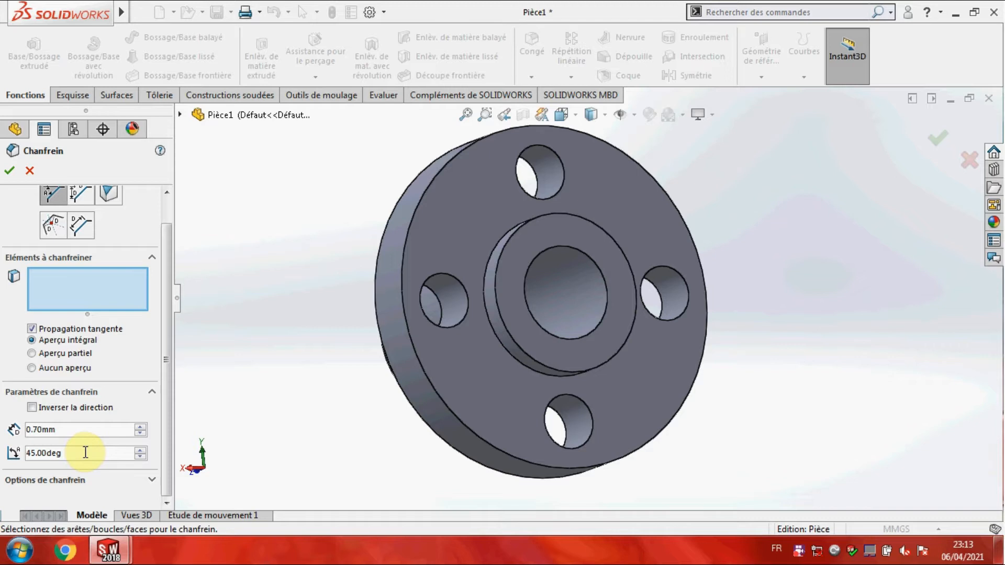
{"action": "left_click", "coordinate": [85, 452]}
{"action": "type", "text": "60"}
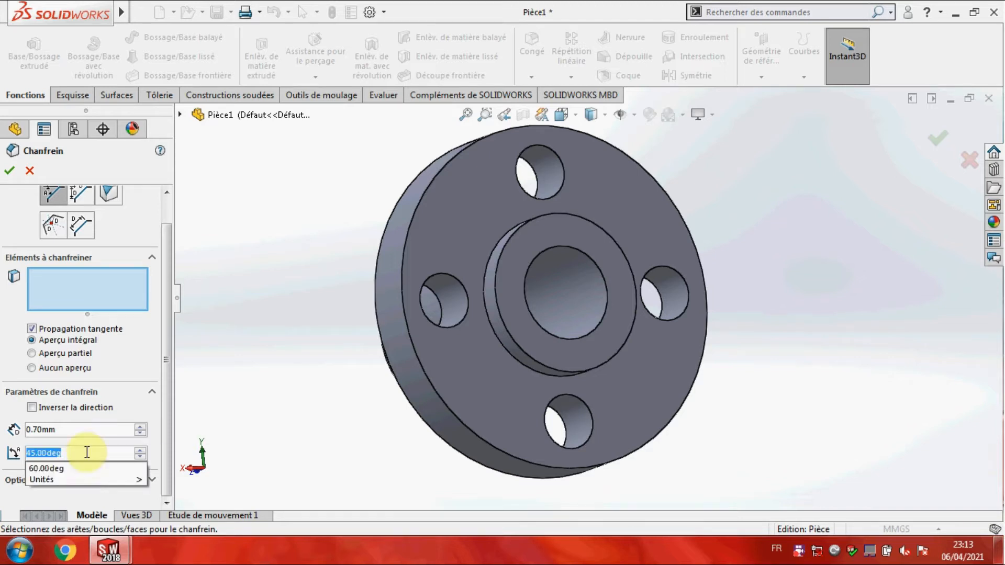
{"action": "key", "text": "Return"}
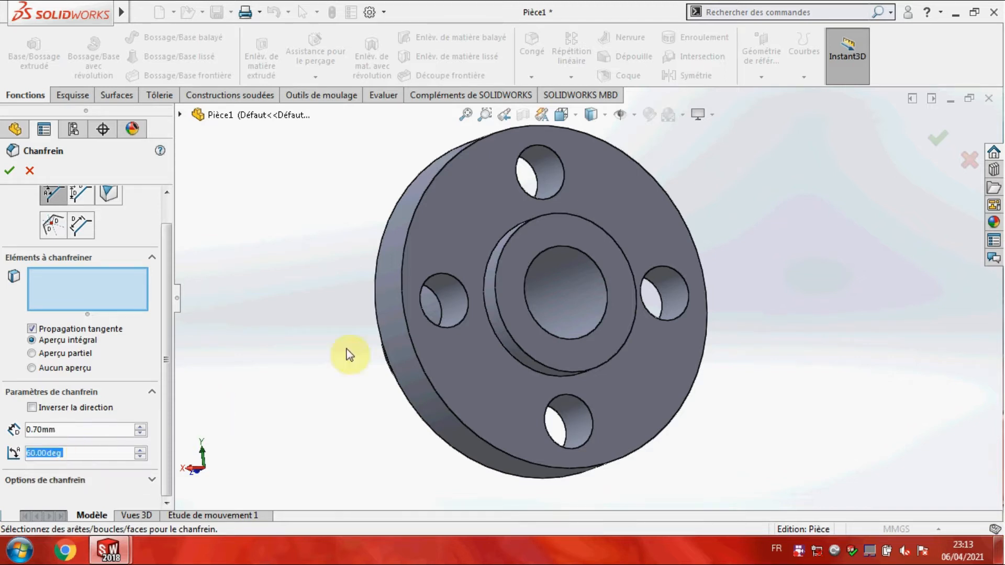
{"action": "left_click", "coordinate": [524, 285]}
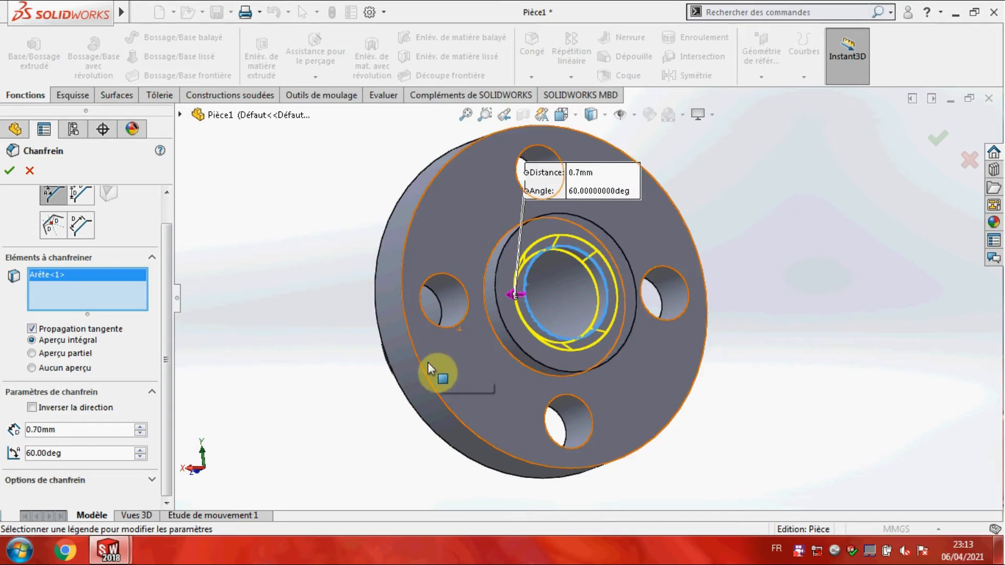
{"action": "middle_click_drag", "start_coordinate": [278, 321], "coordinate": [399, 299]}
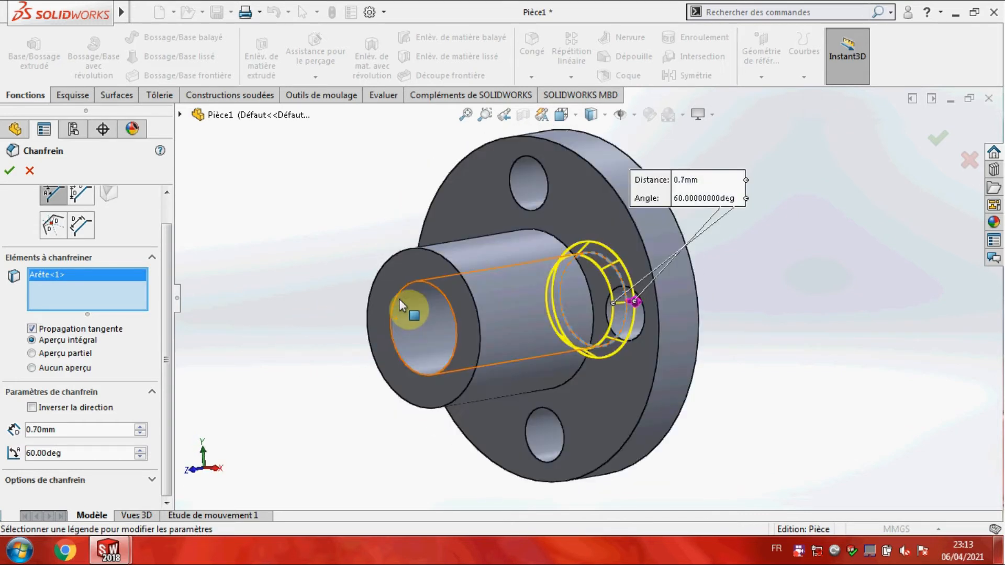
{"action": "left_click", "coordinate": [398, 293]}
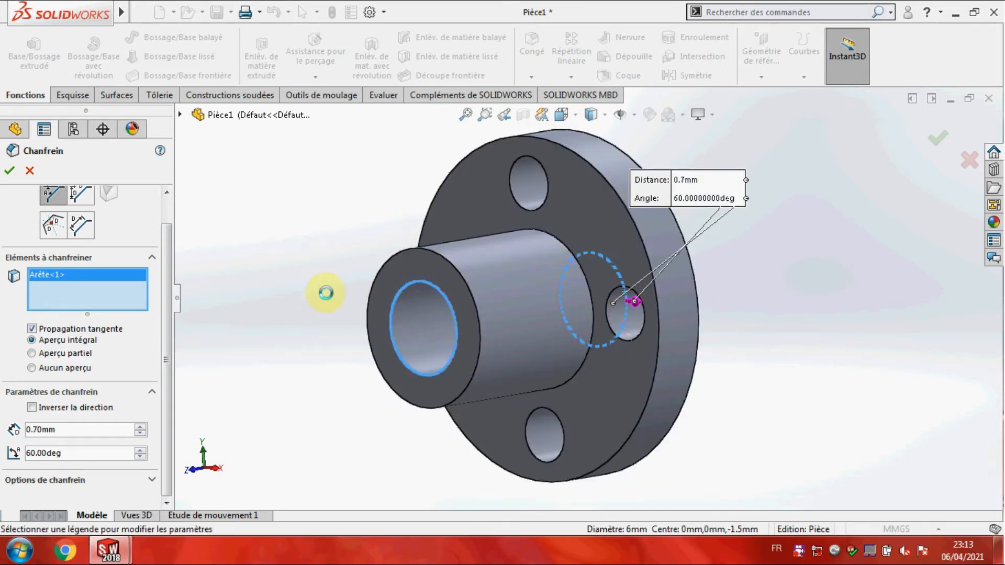
{"action": "left_click", "coordinate": [11, 172]}
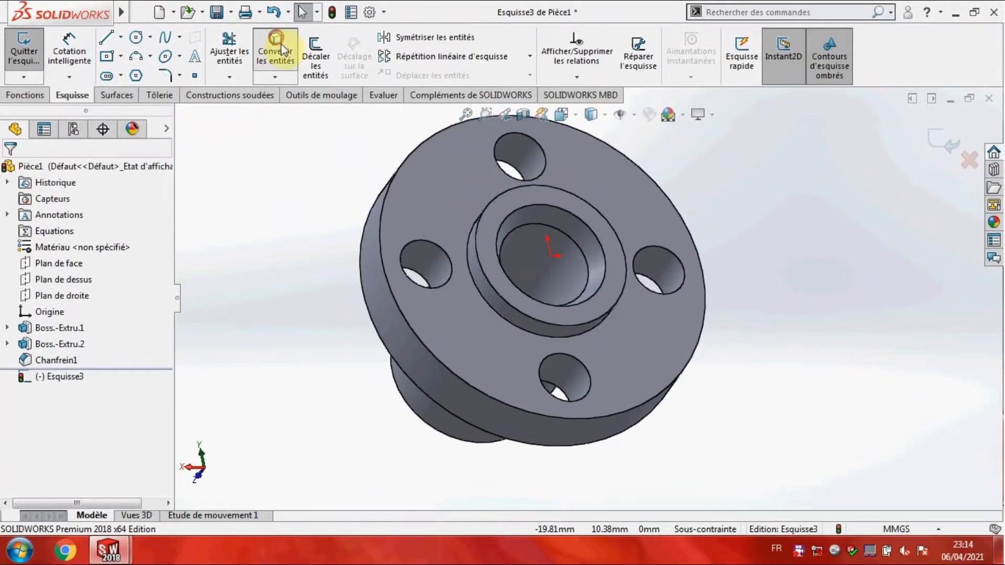
Convert the outer edge of the bore chamfer on the hub's short side into a sketch circle
{"action": "left_click", "coordinate": [240, 109]}
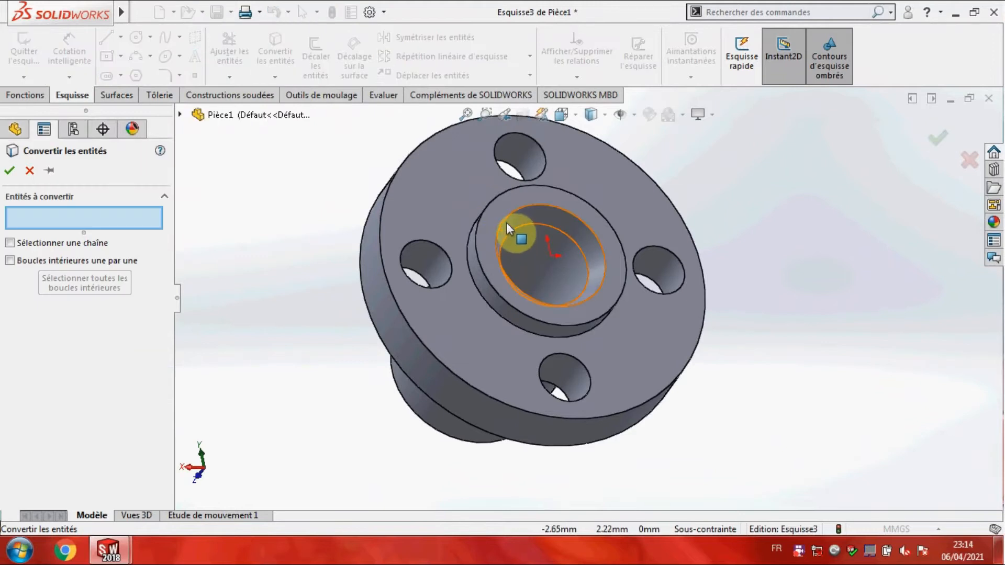
{"action": "left_click", "coordinate": [507, 220]}
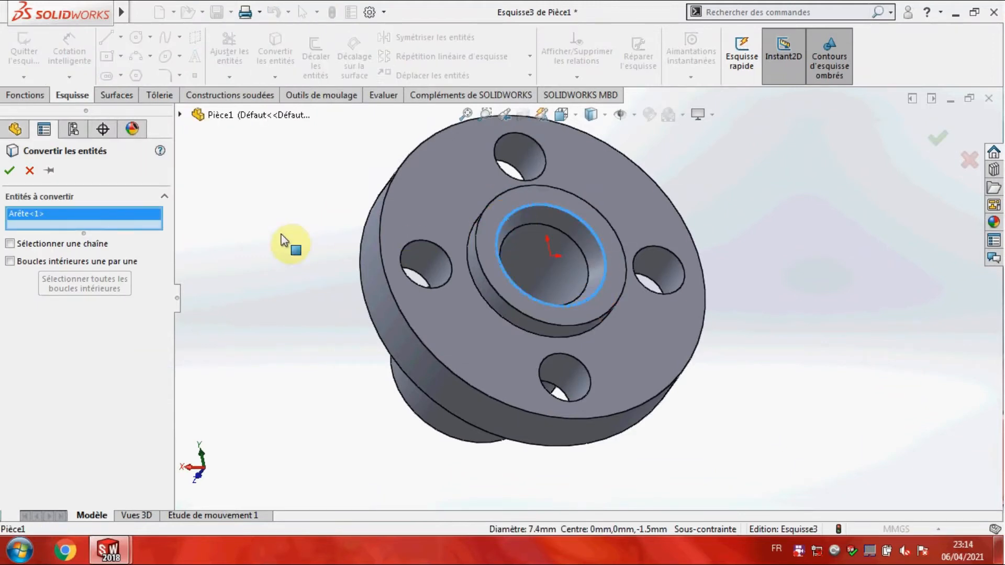
{"action": "left_click", "coordinate": [8, 173]}
Create a constant-pitch helix from the converted circle, 20 mm high with an 8 mm pitch, running through the hub
{"action": "left_click", "coordinate": [36, 95]}
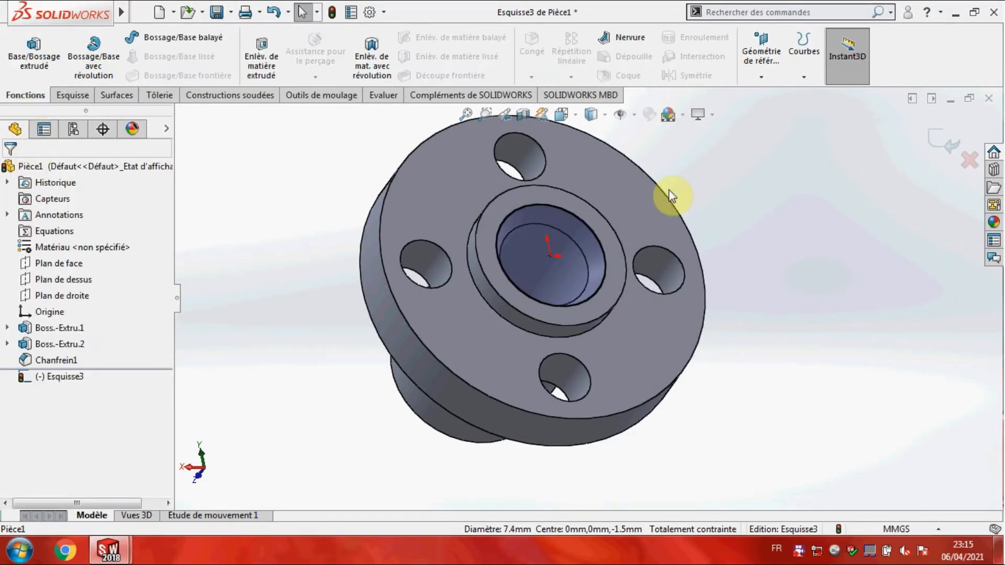
{"action": "left_click", "coordinate": [761, 77]}
{"action": "left_click", "coordinate": [804, 77]}
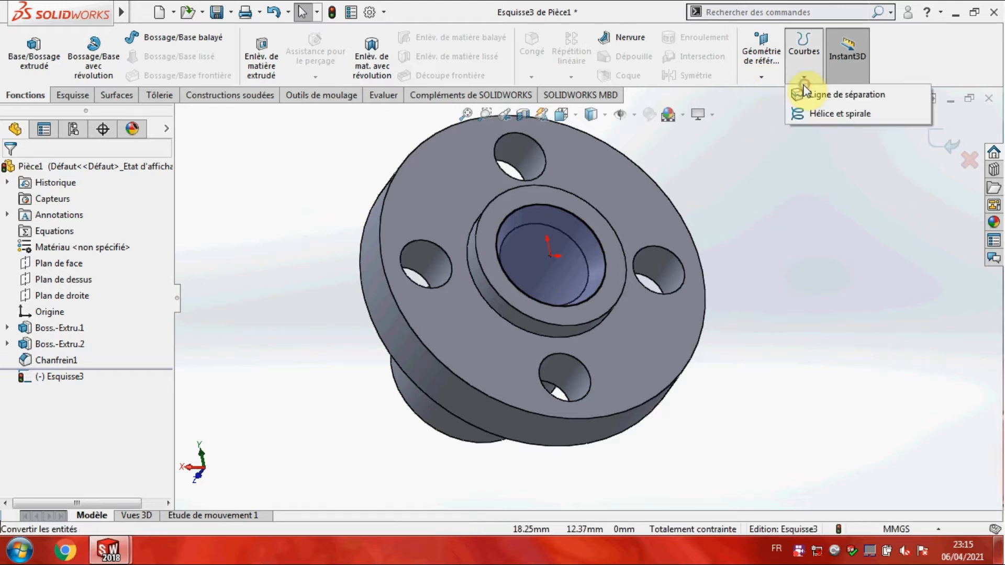
{"action": "left_click", "coordinate": [806, 114]}
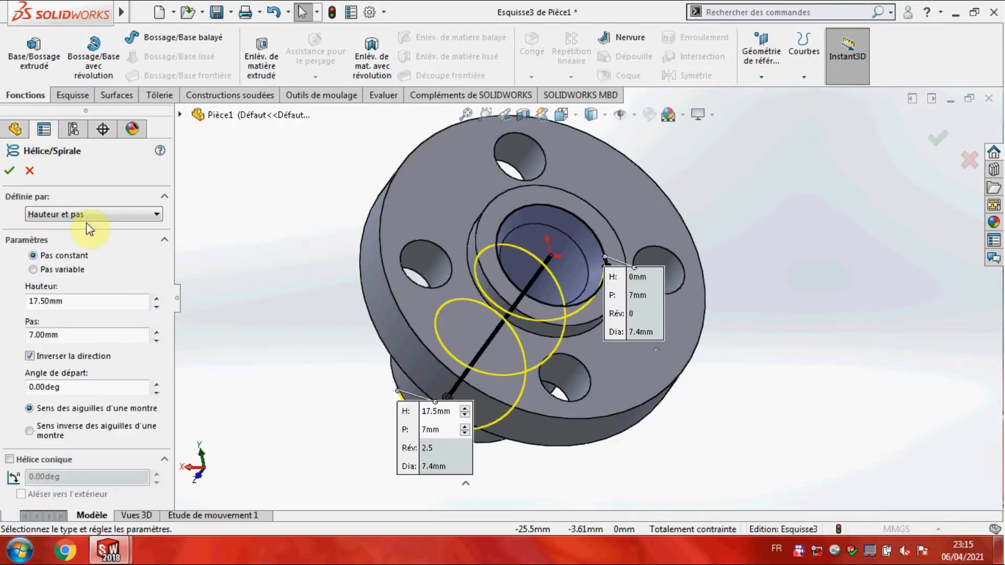
{"action": "type", "text": "20"}
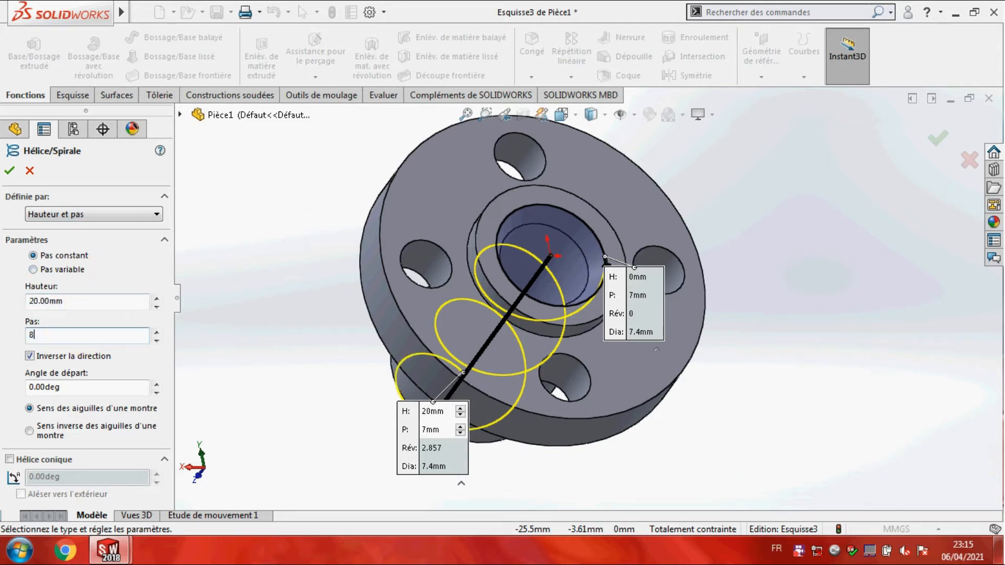
{"action": "key", "text": "Return"}
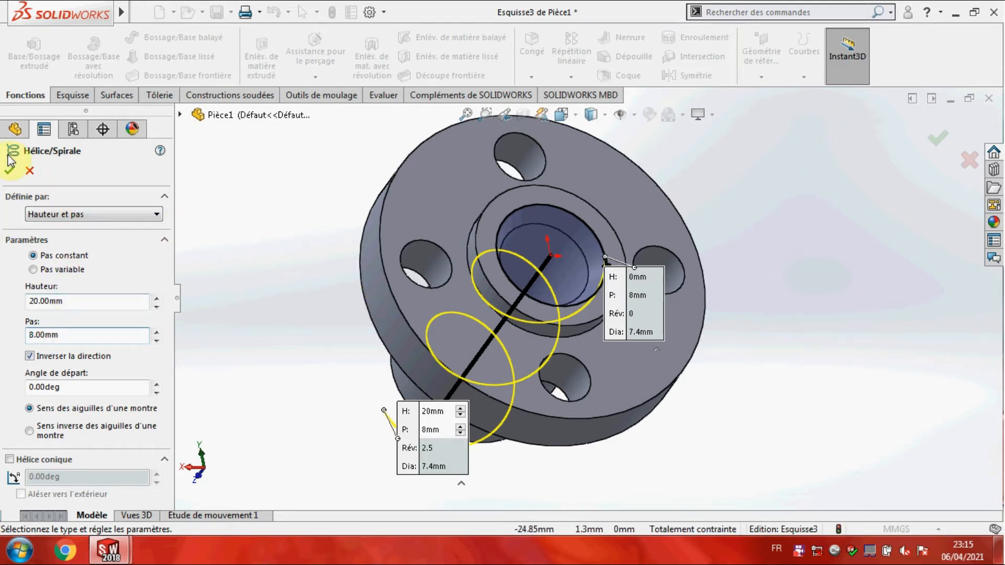
{"action": "left_click", "coordinate": [10, 173]}
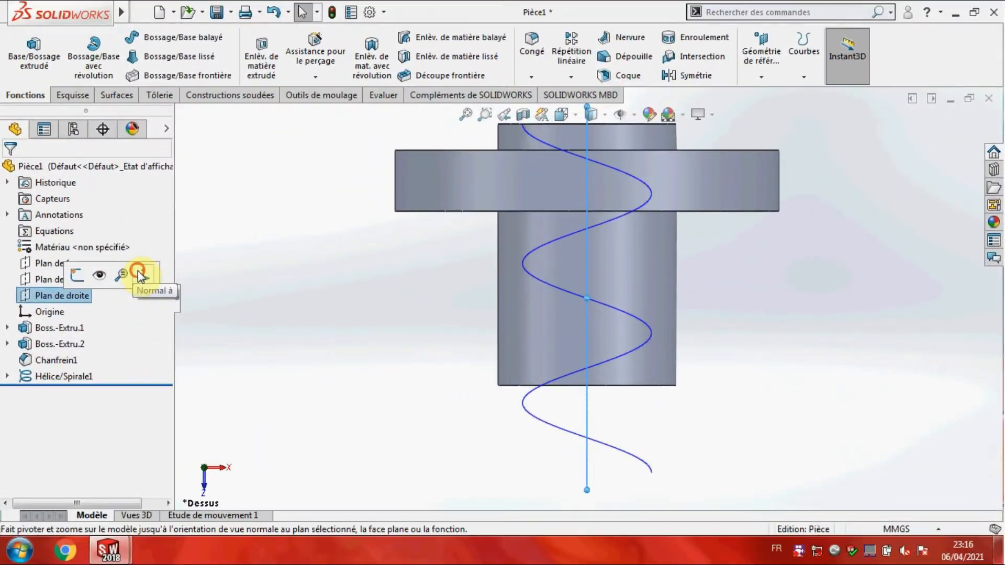
Start a sketch on the right plane, viewed normal to it
{"action": "left_click", "coordinate": [139, 274]}
{"action": "right_click", "coordinate": [112, 287]}
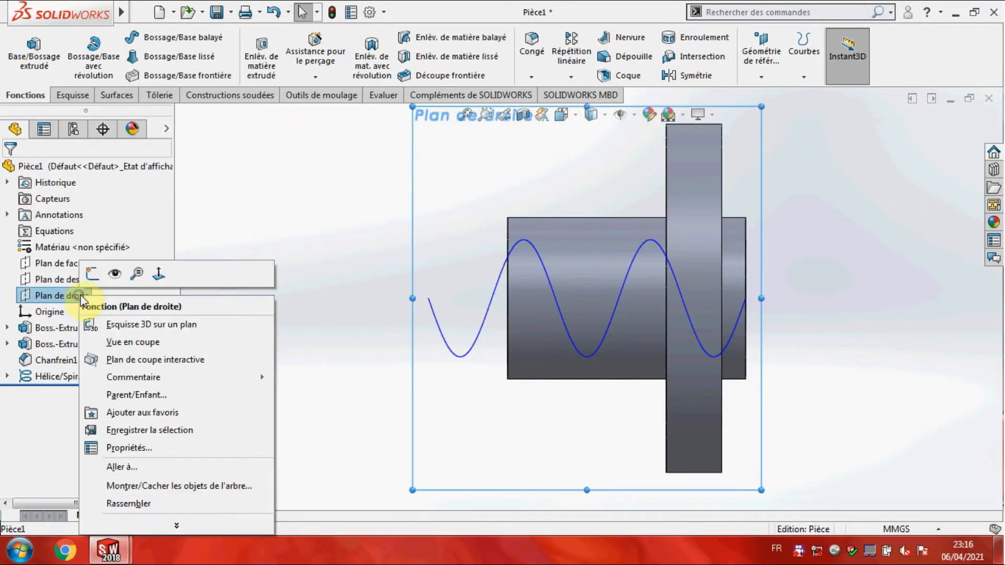
{"action": "left_click", "coordinate": [93, 279]}
{"action": "scroll", "coordinate": [576, 244], "scroll_direction": "up", "scroll_amount": 4}
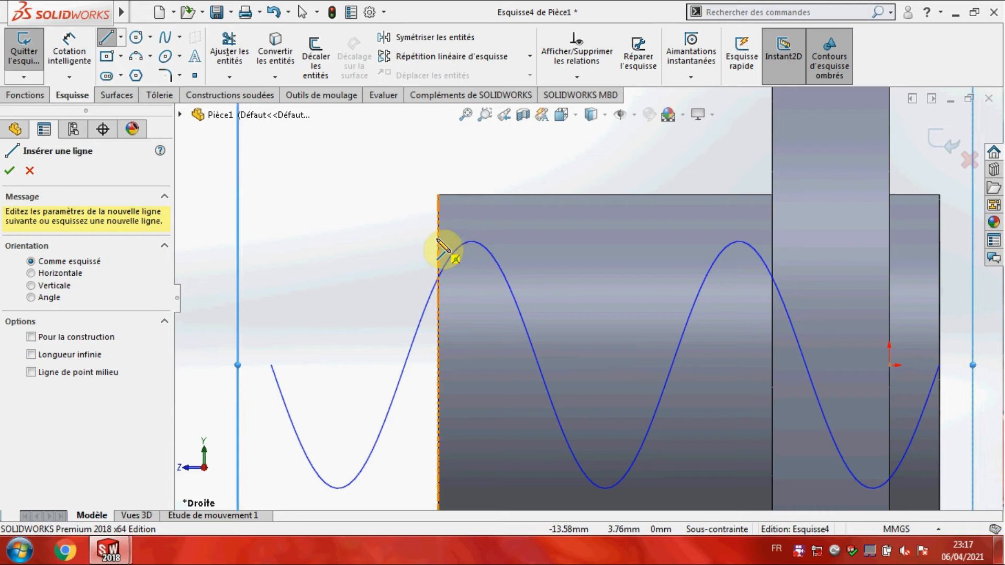
Sketch two horizontal lines joined by a slanted line about 2 mm long near the hub's long free end
{"action": "middle_click_drag", "start_coordinate": [405, 254], "coordinate": [430, 220]}
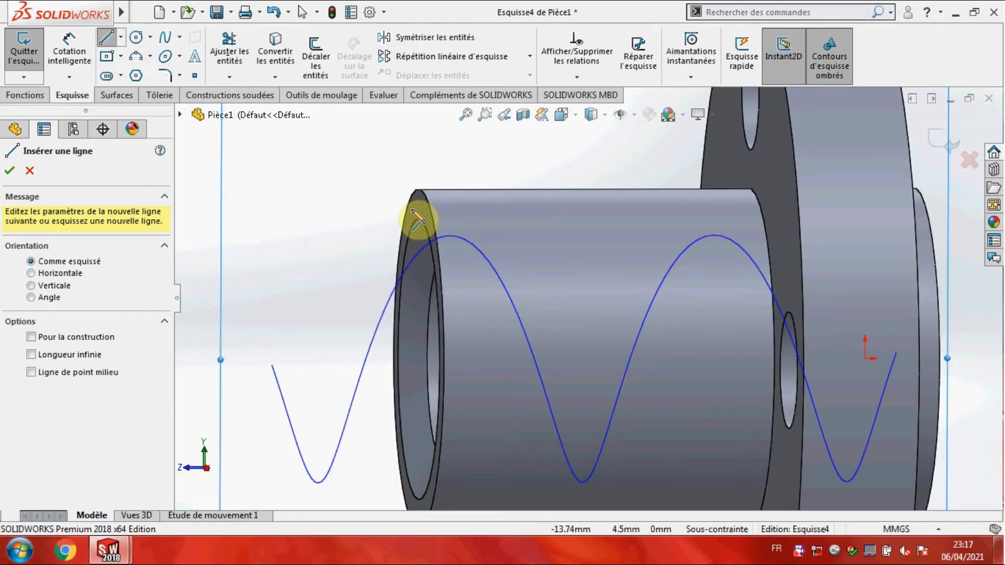
{"action": "left_click", "coordinate": [414, 209]}
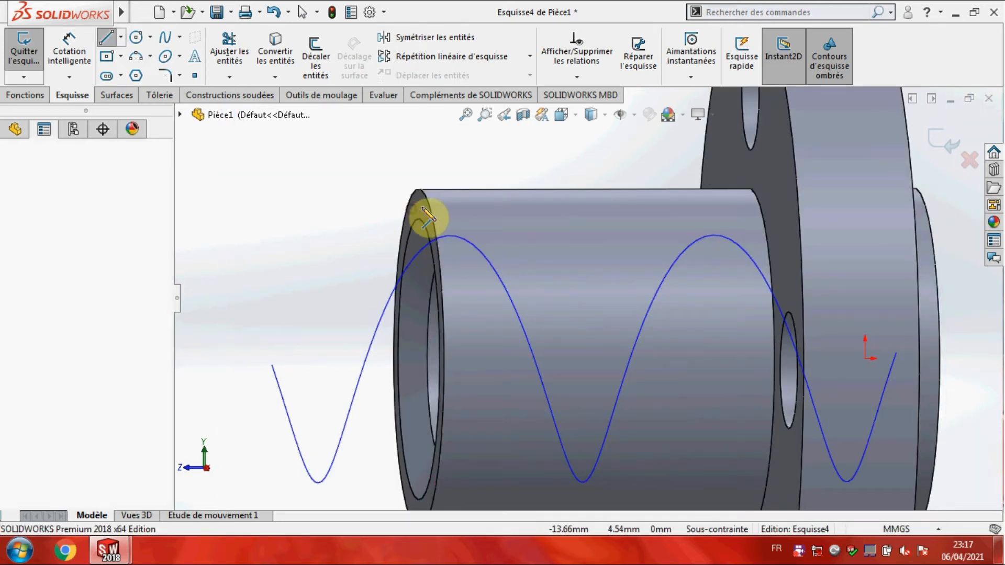
{"action": "left_click", "coordinate": [449, 209]}
{"action": "left_click", "coordinate": [472, 269]}
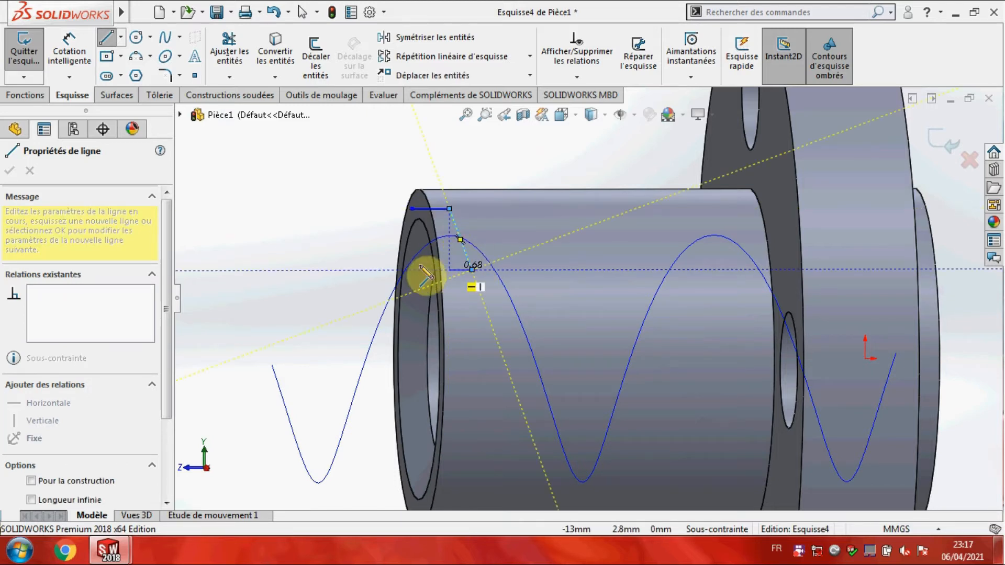
{"action": "left_click", "coordinate": [385, 272]}
{"action": "key", "text": "Escape"}
Draw a construction line between the two horizontal lines from the upper line's midpoint and make it vertical
{"action": "left_click", "coordinate": [121, 38]}
{"action": "left_click", "coordinate": [116, 74]}
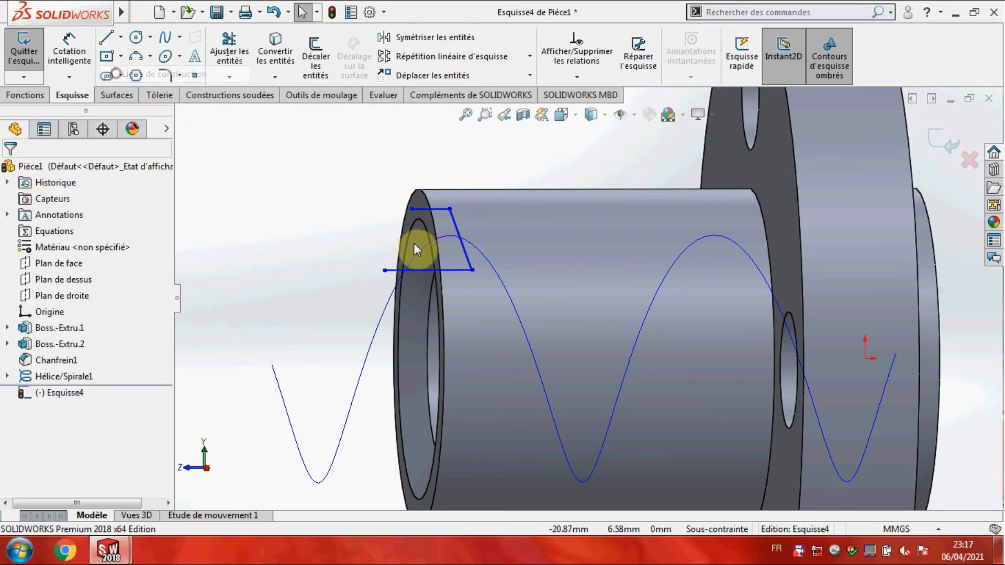
{"action": "left_click", "coordinate": [430, 209]}
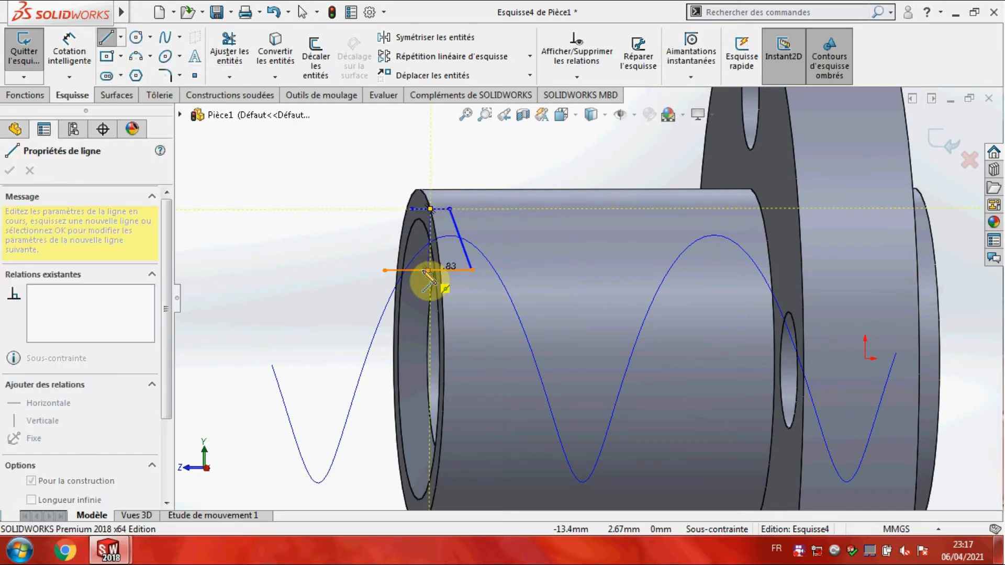
{"action": "left_click", "coordinate": [429, 270]}
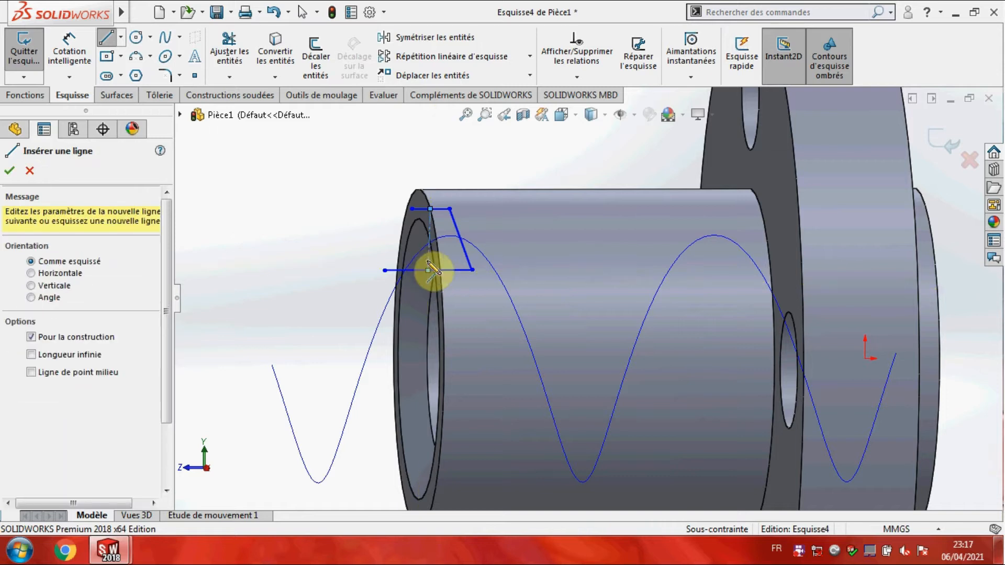
{"action": "key", "text": "Escape"}
{"action": "left_click", "coordinate": [428, 258]}
{"action": "left_click", "coordinate": [485, 205]}
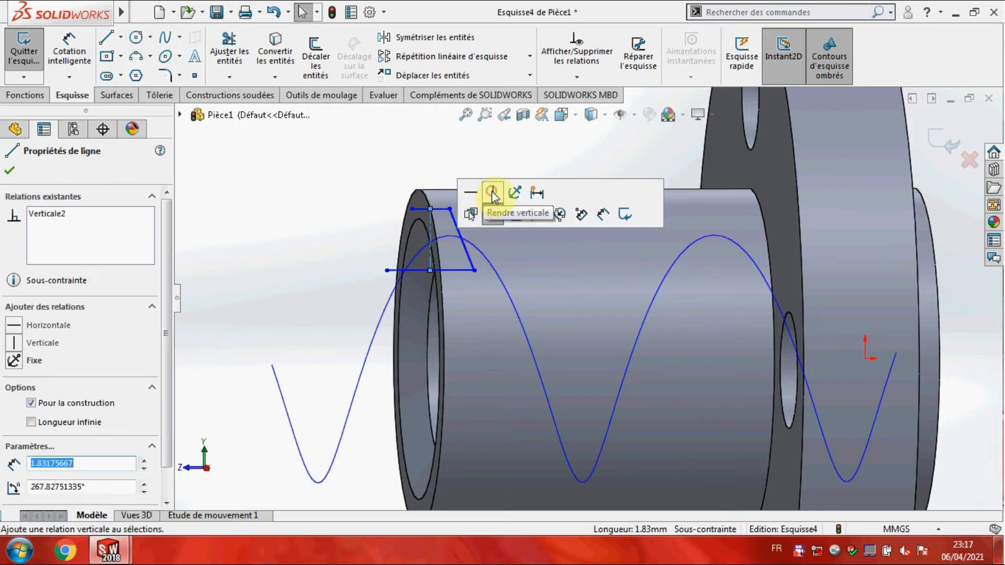
{"action": "left_click", "coordinate": [292, 236]}
Dimension the angle between the slanted line and the lower horizontal line as 60°
{"action": "left_click", "coordinate": [81, 54]}
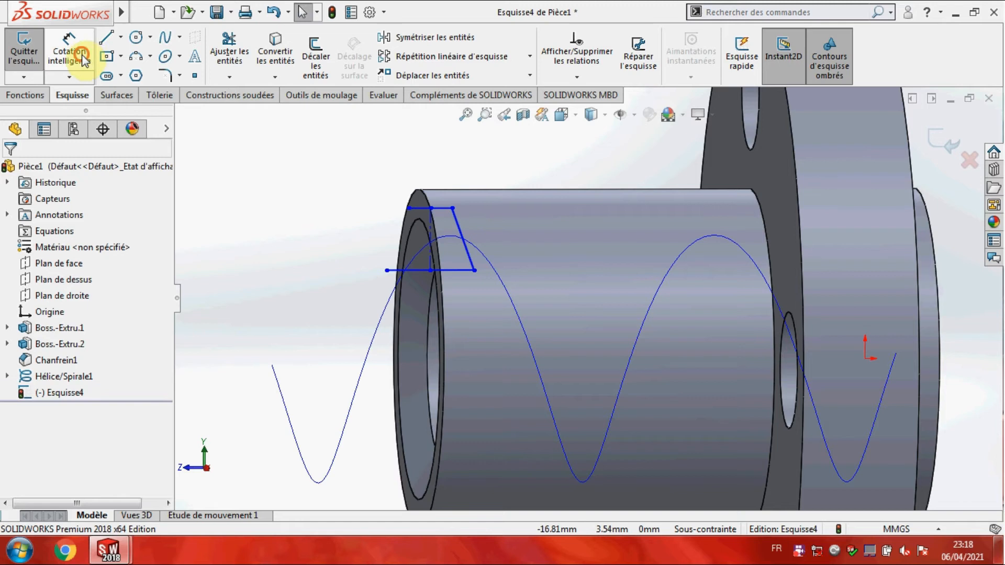
{"action": "left_click", "coordinate": [472, 265]}
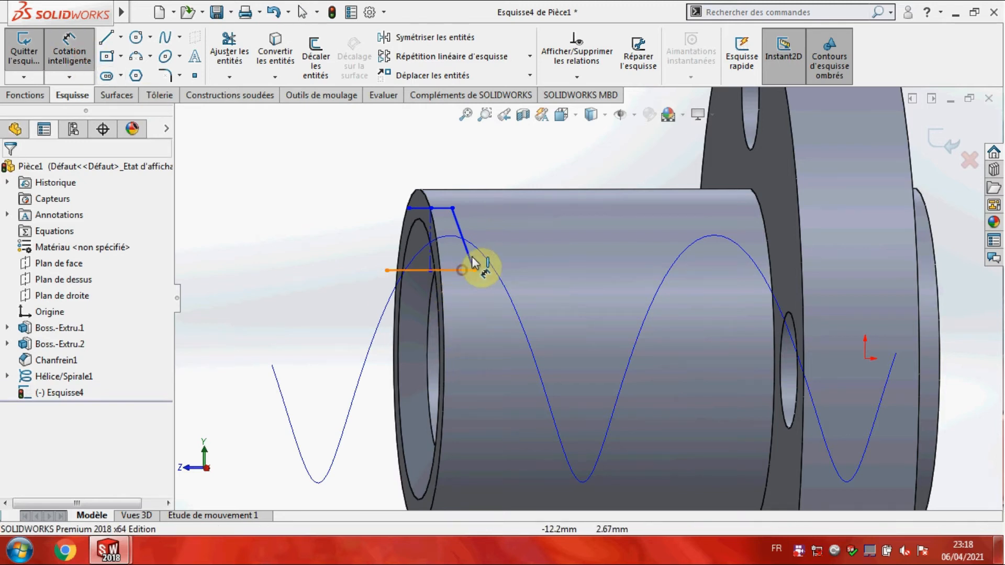
{"action": "left_click", "coordinate": [469, 259]}
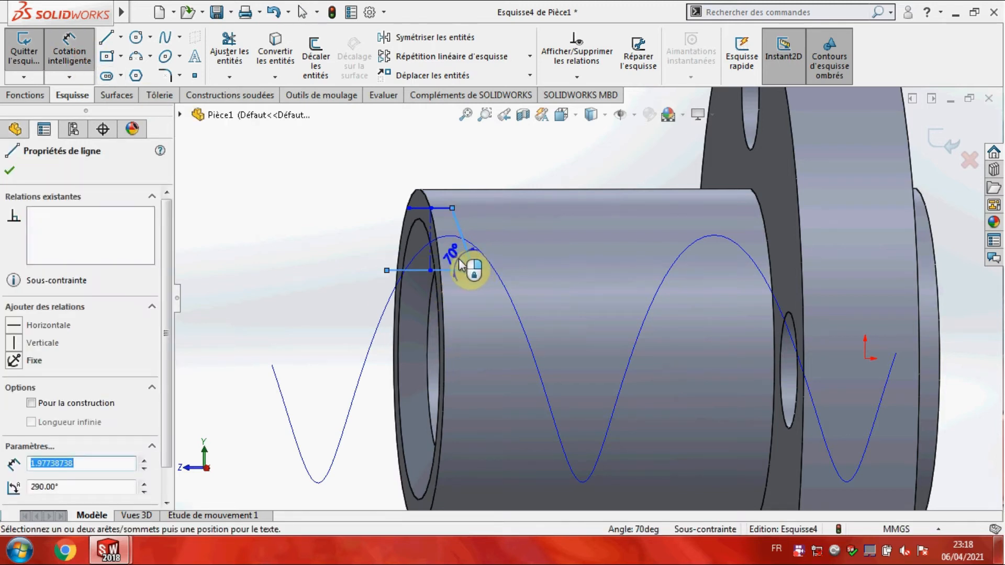
{"action": "left_click", "coordinate": [461, 265]}
{"action": "key", "text": "Return"}
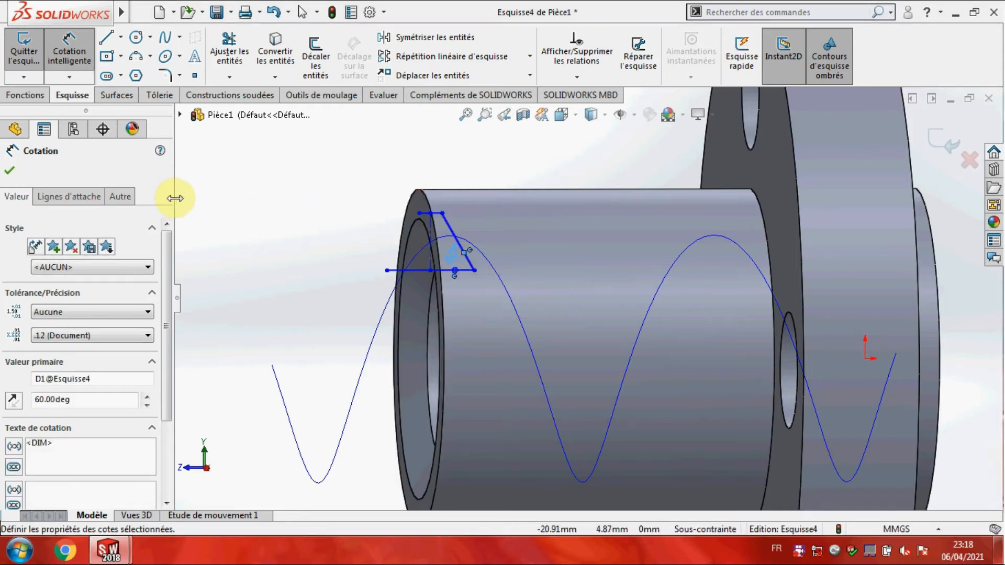
{"action": "left_click", "coordinate": [10, 171]}
Move the slanted line's upper endpoint upward to make the profile taller
{"action": "scroll", "coordinate": [448, 216], "scroll_direction": "down", "scroll_amount": 3}
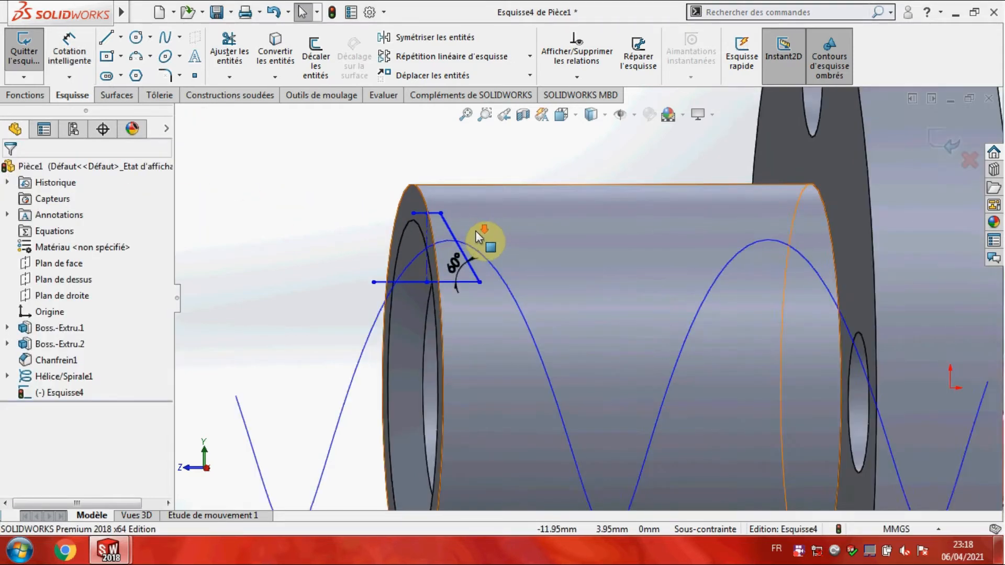
{"action": "left_click_drag", "start_coordinate": [440, 215], "coordinate": [441, 193]}
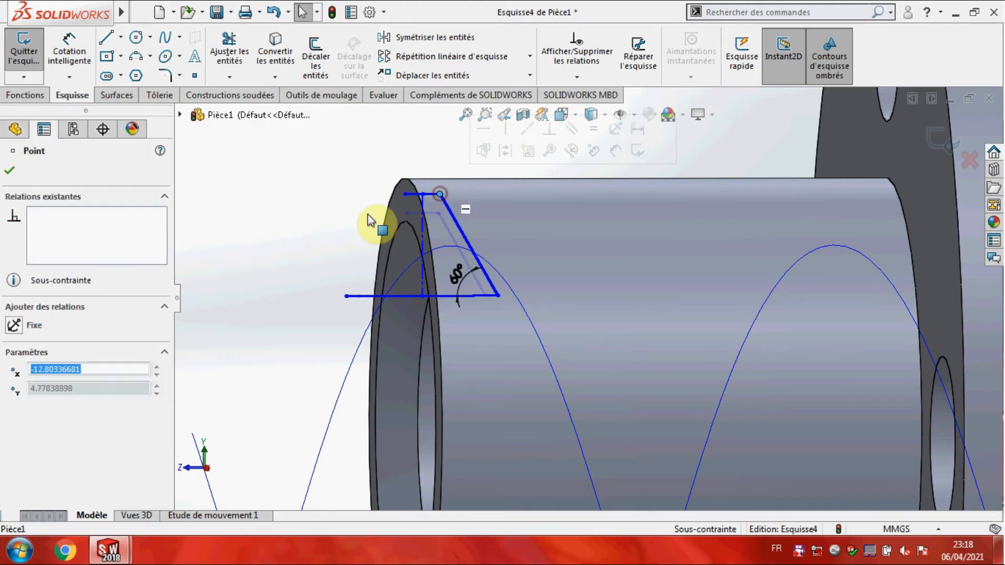
{"action": "left_click", "coordinate": [306, 219]}
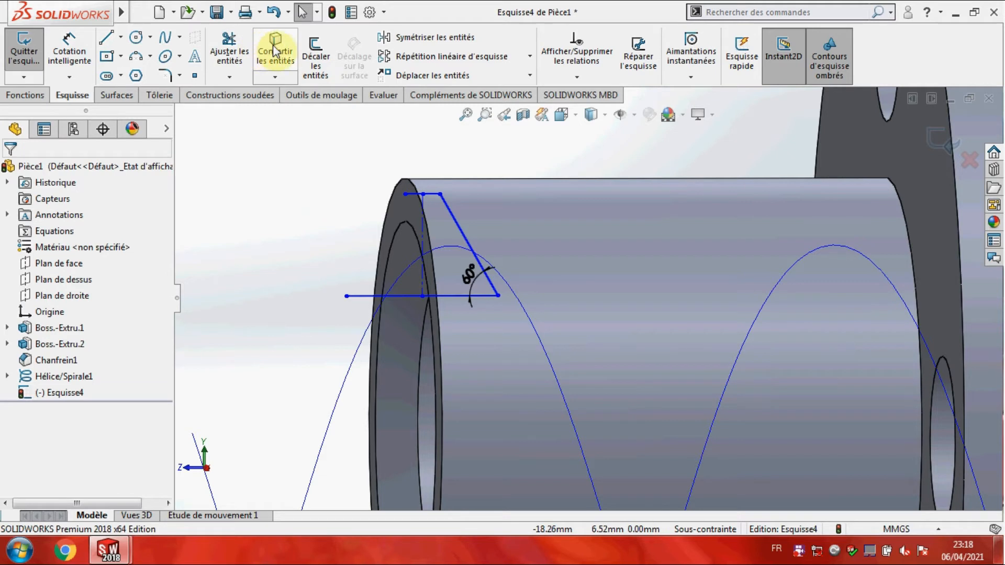
Mirror the slanted line about the vertical construction line to close the trapezoidal thread profile
{"action": "left_click", "coordinate": [424, 38]}
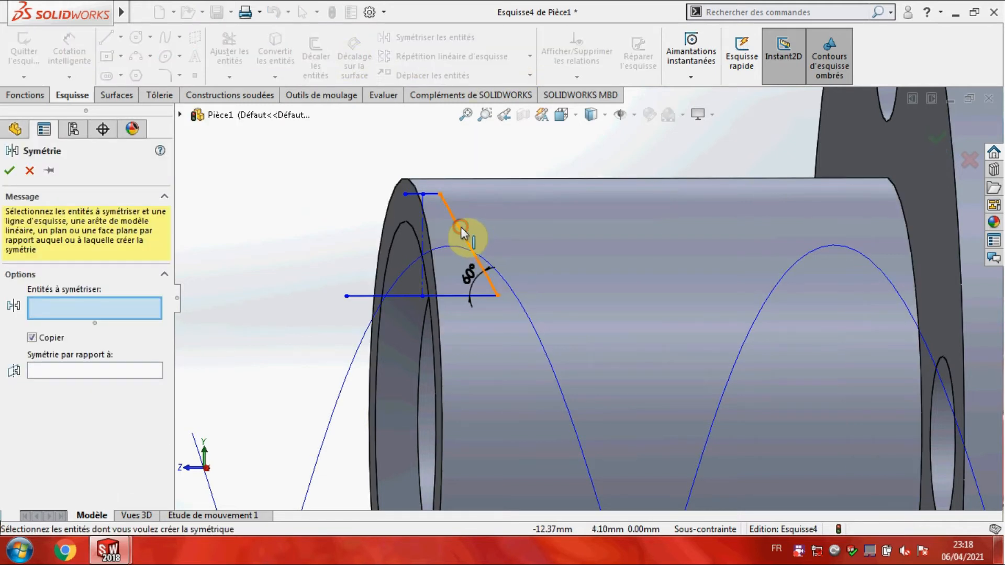
{"action": "left_click", "coordinate": [461, 230]}
{"action": "left_click", "coordinate": [136, 372]}
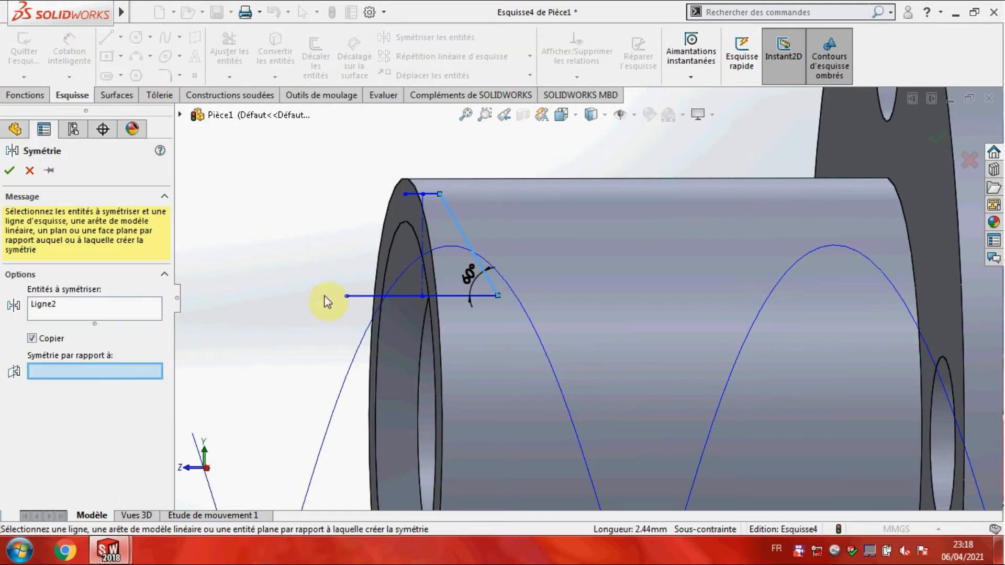
{"action": "left_click", "coordinate": [423, 221]}
{"action": "left_click", "coordinate": [9, 170]}
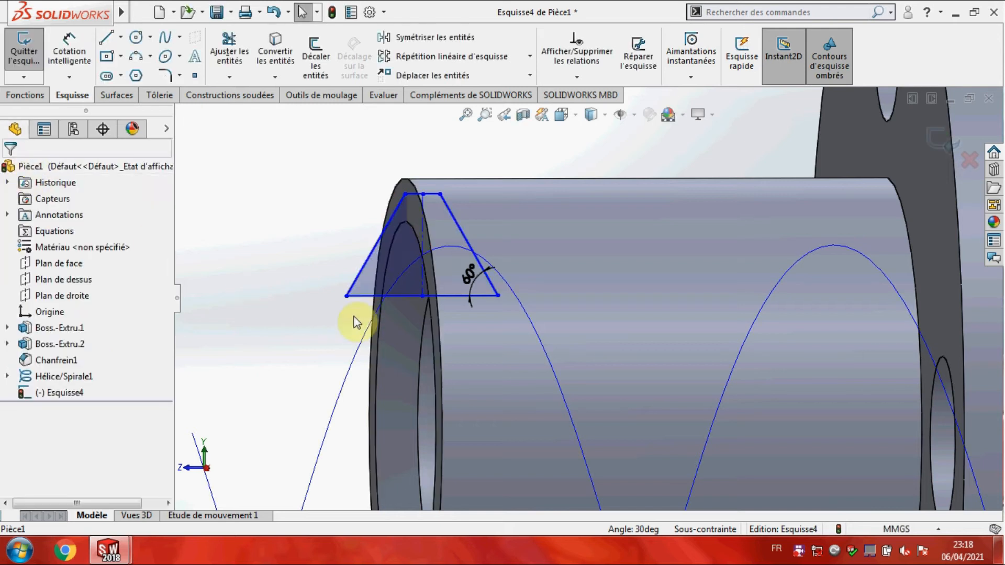
Move the profile's lower corner at the hub's open end inward to narrow the trapezoid, and exit the sketch
{"action": "scroll", "coordinate": [354, 314], "scroll_direction": "up", "scroll_amount": 3}
{"action": "left_click_drag", "start_coordinate": [453, 297], "coordinate": [465, 299]}
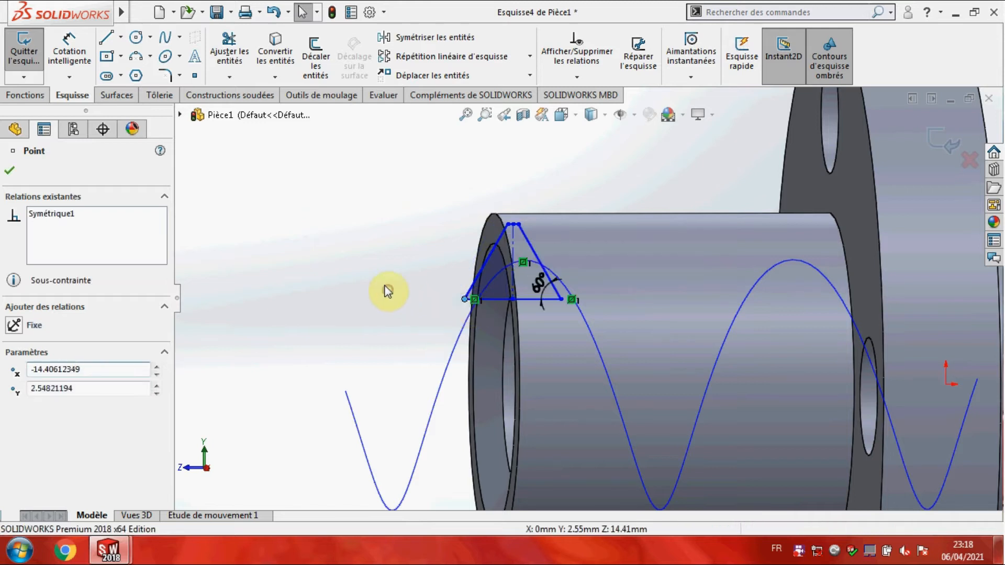
{"action": "key", "text": "Escape"}
{"action": "scroll", "coordinate": [587, 248], "scroll_direction": "down", "scroll_amount": 5}
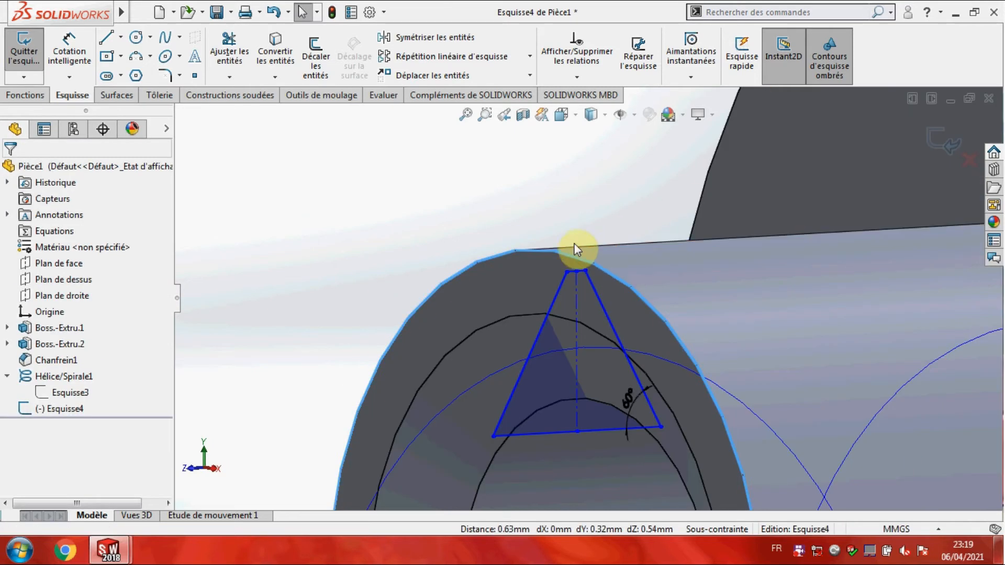
{"action": "double_click", "coordinate": [368, 237]}
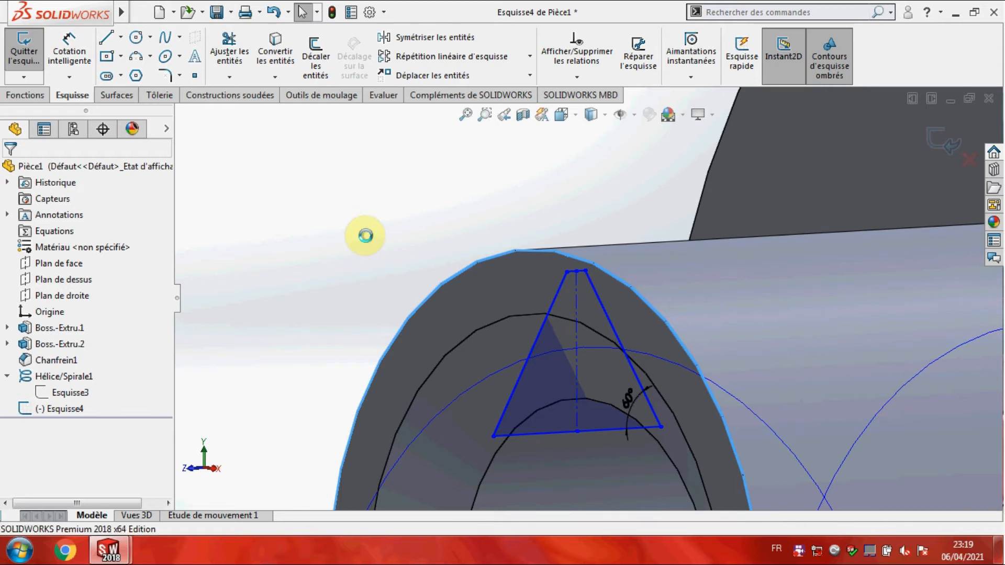
Orient the view normal to the thread profile sketch and reopen that sketch for editing
{"action": "right_click", "coordinate": [51, 409]}
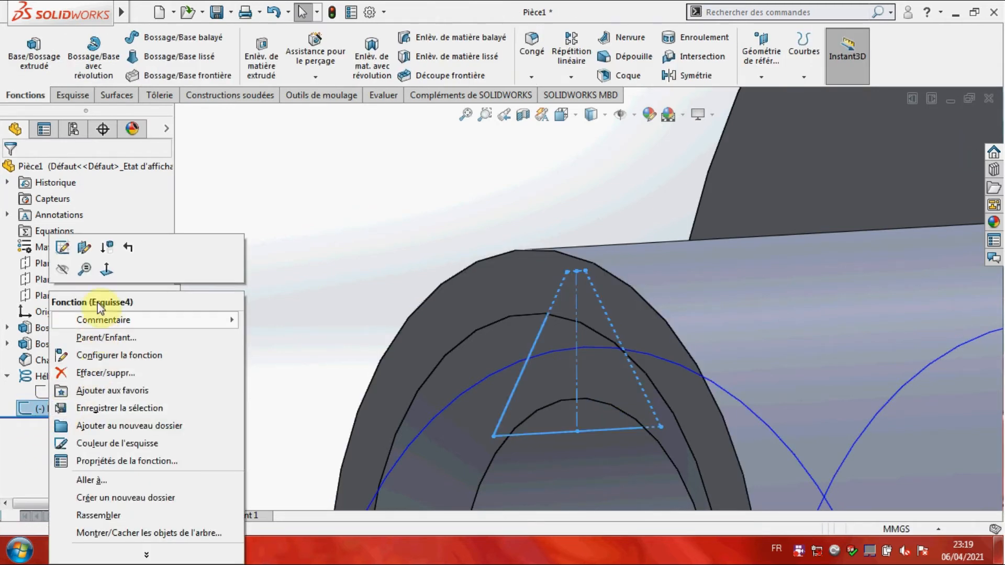
{"action": "left_click", "coordinate": [106, 270]}
{"action": "left_click", "coordinate": [76, 95]}
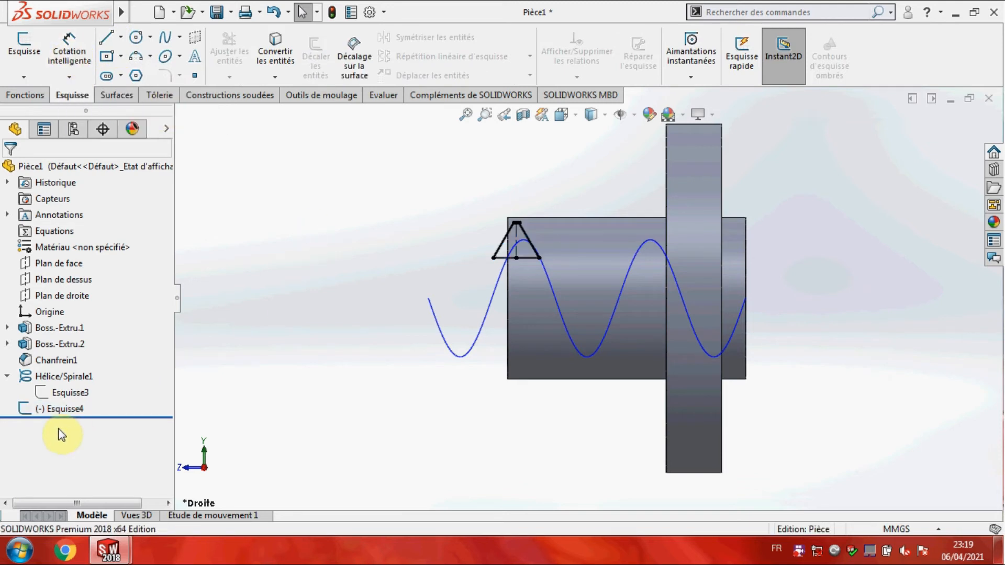
{"action": "right_click", "coordinate": [67, 410]}
{"action": "left_click", "coordinate": [77, 250]}
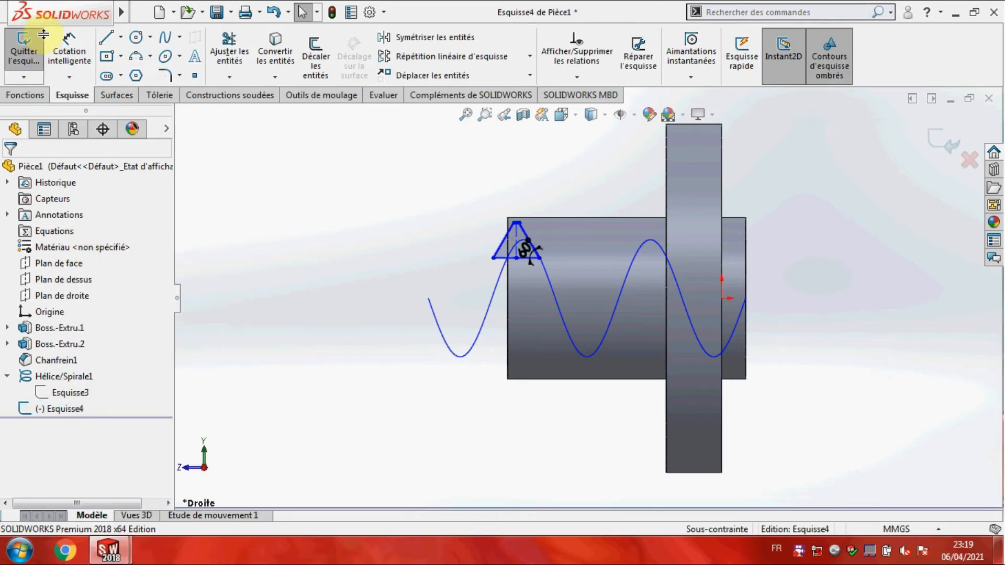
Dimension the distance between the profile's short upper line and the hub's outer edge as 0.60 mm, and exit the sketch
{"action": "scroll", "coordinate": [539, 243], "scroll_direction": "down", "scroll_amount": 3}
{"action": "scroll", "coordinate": [540, 244], "scroll_direction": "down", "scroll_amount": 3}
{"action": "left_click", "coordinate": [69, 53]}
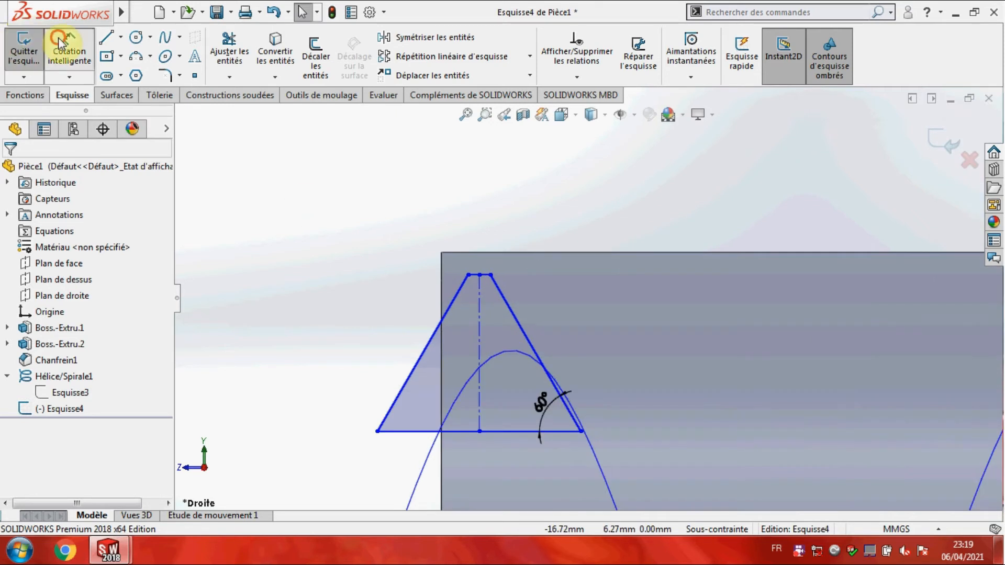
{"action": "left_click", "coordinate": [477, 275]}
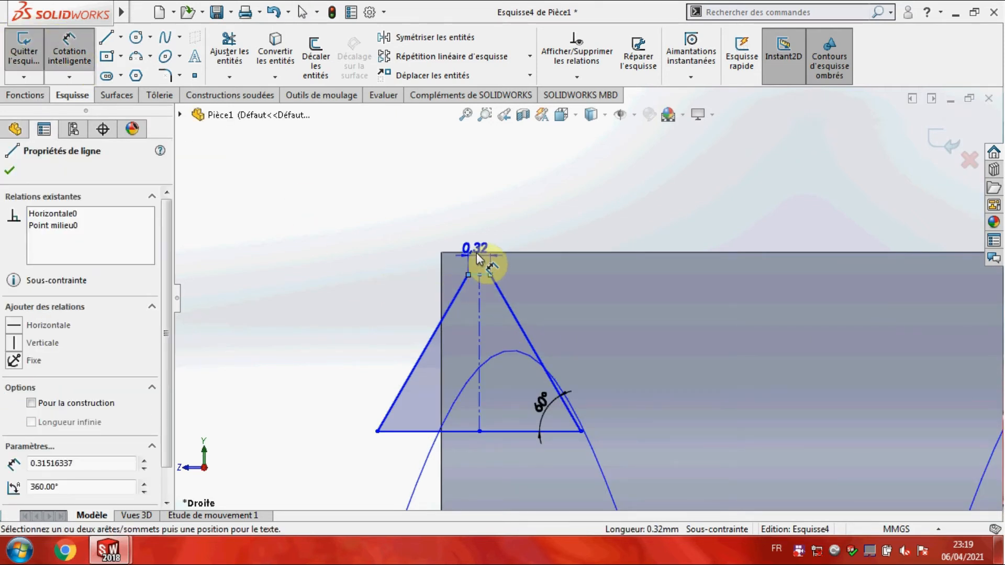
{"action": "left_click", "coordinate": [477, 252]}
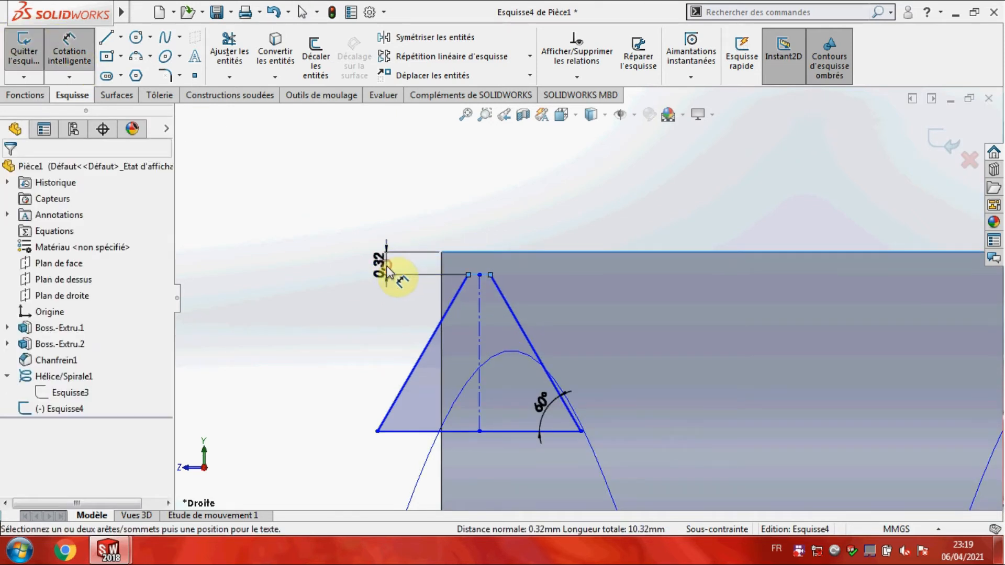
{"action": "left_click", "coordinate": [387, 269]}
{"action": "key", "text": "Return"}
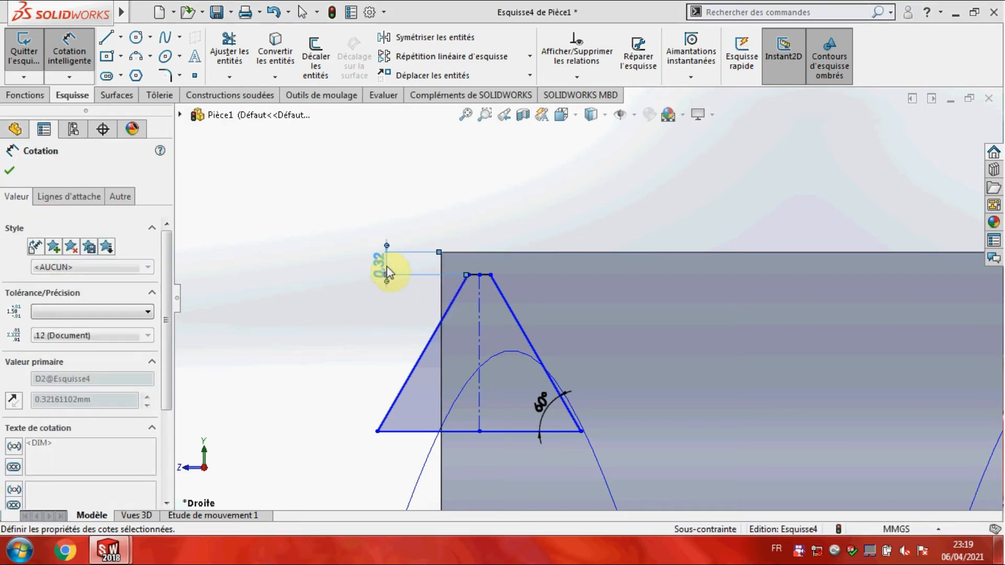
{"action": "left_click", "coordinate": [10, 170]}
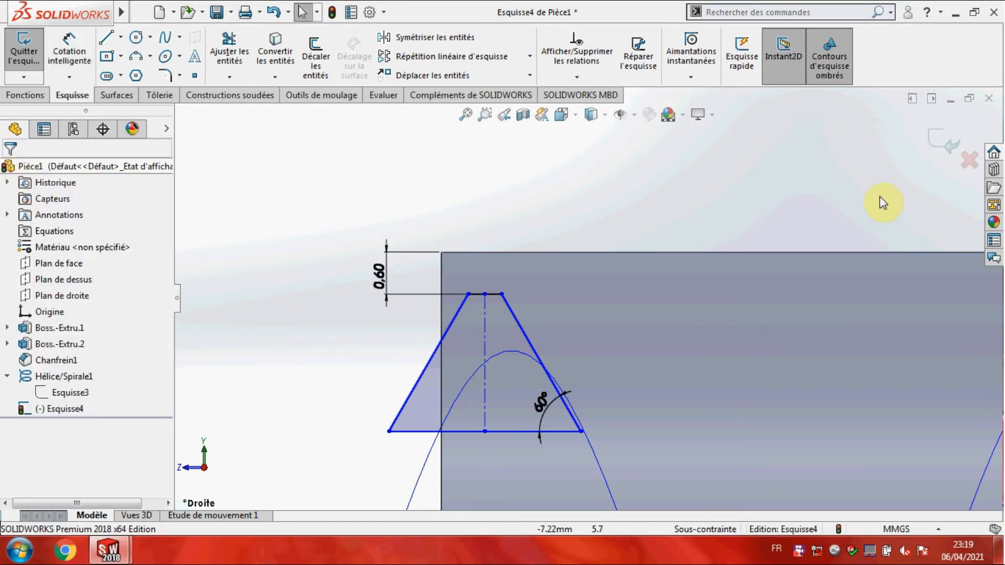
{"action": "left_click", "coordinate": [933, 145]}
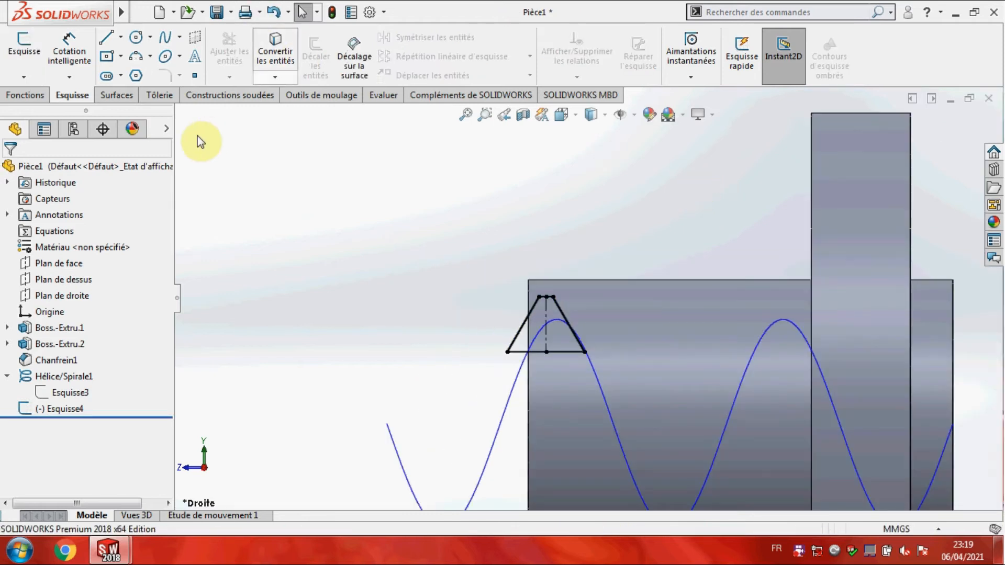
Create a swept cut using the trapezoidal sketch as profile and the helix as path to cut the internal thread
{"action": "left_click", "coordinate": [26, 95]}
{"action": "left_click", "coordinate": [464, 48]}
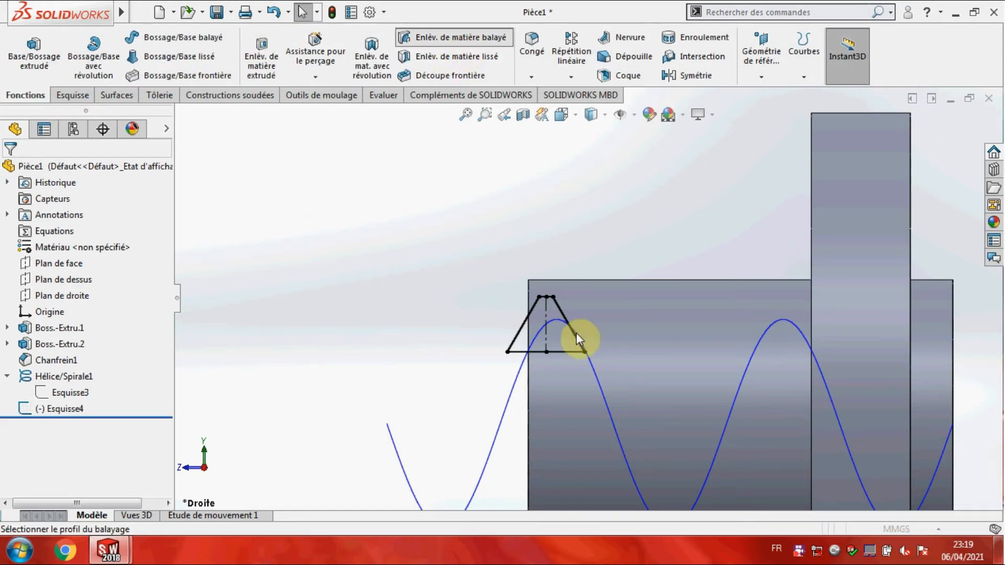
{"action": "left_click", "coordinate": [518, 344]}
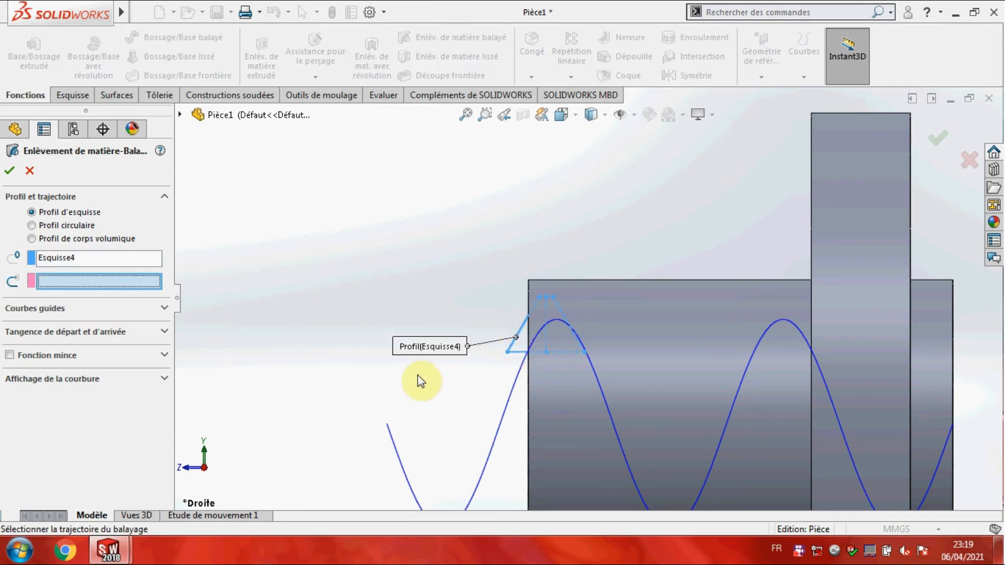
{"action": "left_click", "coordinate": [507, 405]}
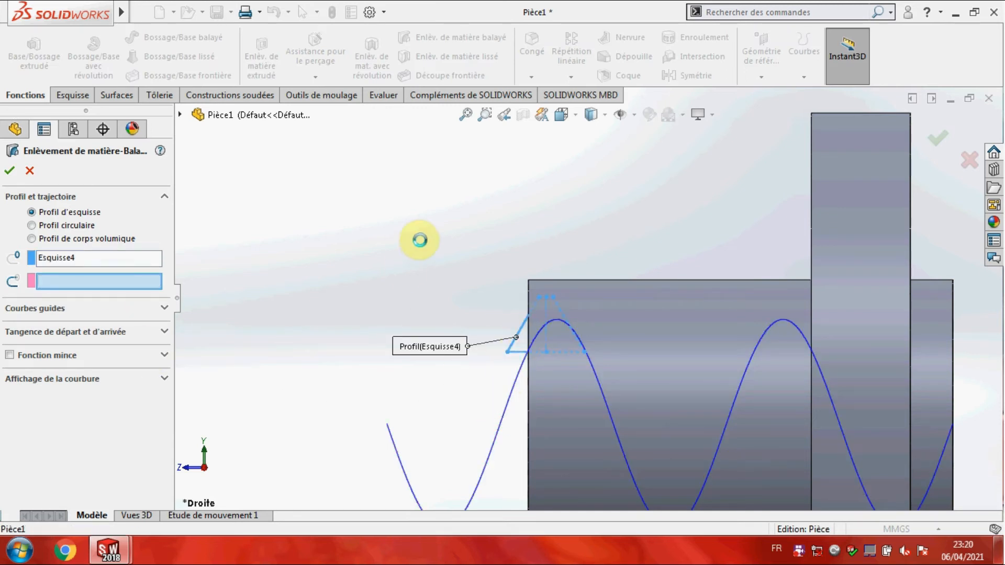
{"action": "middle_click_drag", "start_coordinate": [430, 246], "coordinate": [343, 187]}
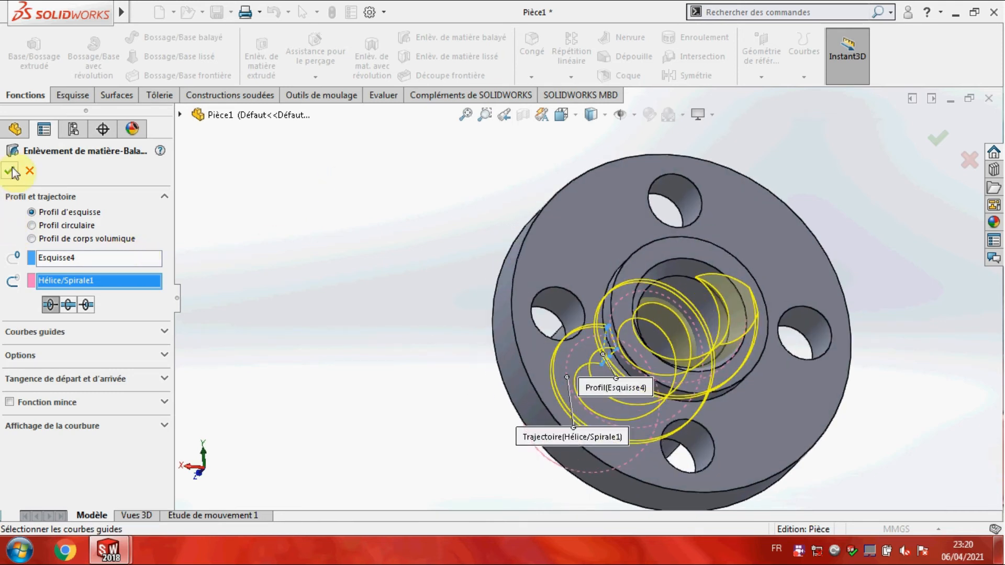
{"action": "left_click", "coordinate": [150, 361]}
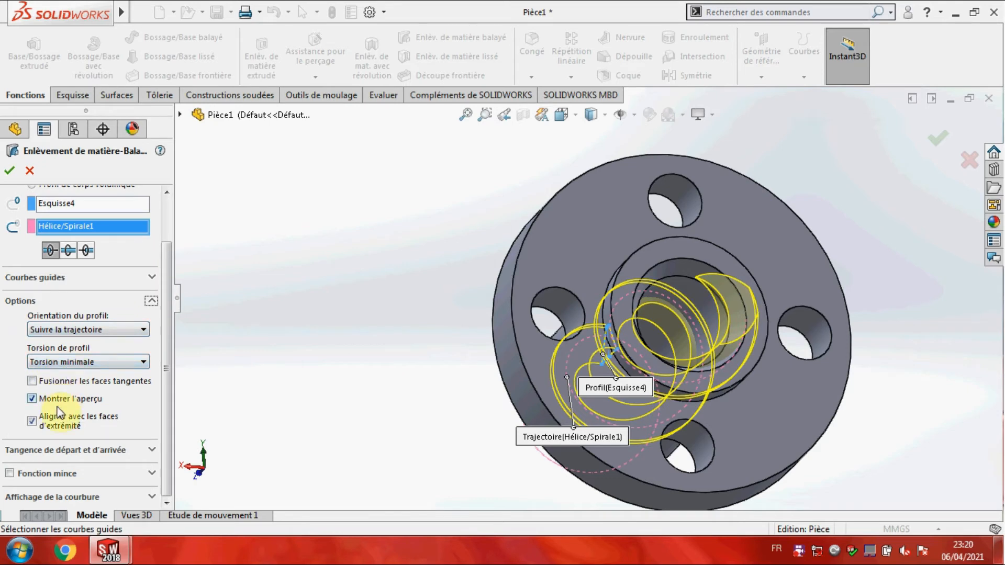
{"action": "left_click", "coordinate": [10, 172]}
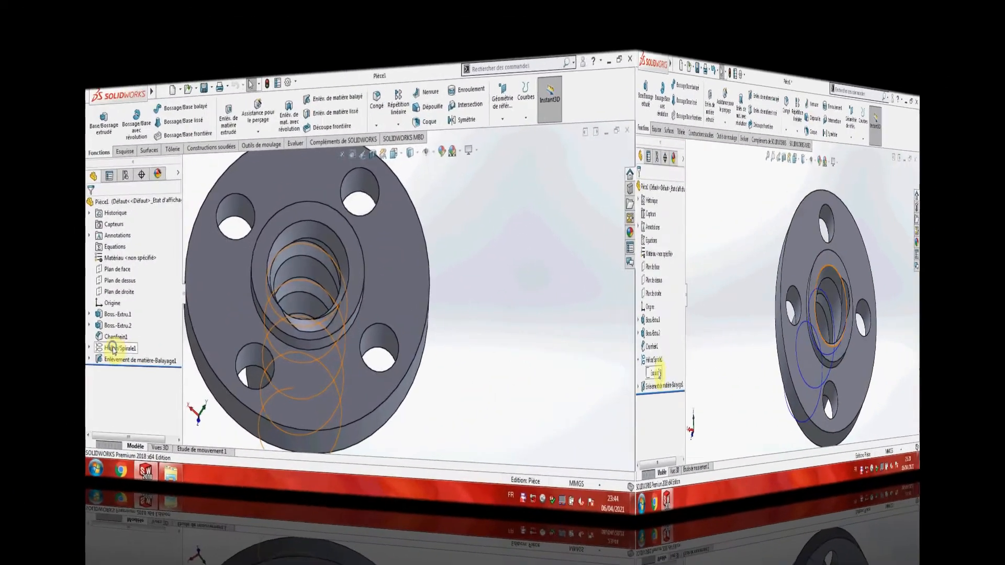
Edit the helix feature and set its pitch to 4.50 mm
{"action": "right_click", "coordinate": [112, 349]}
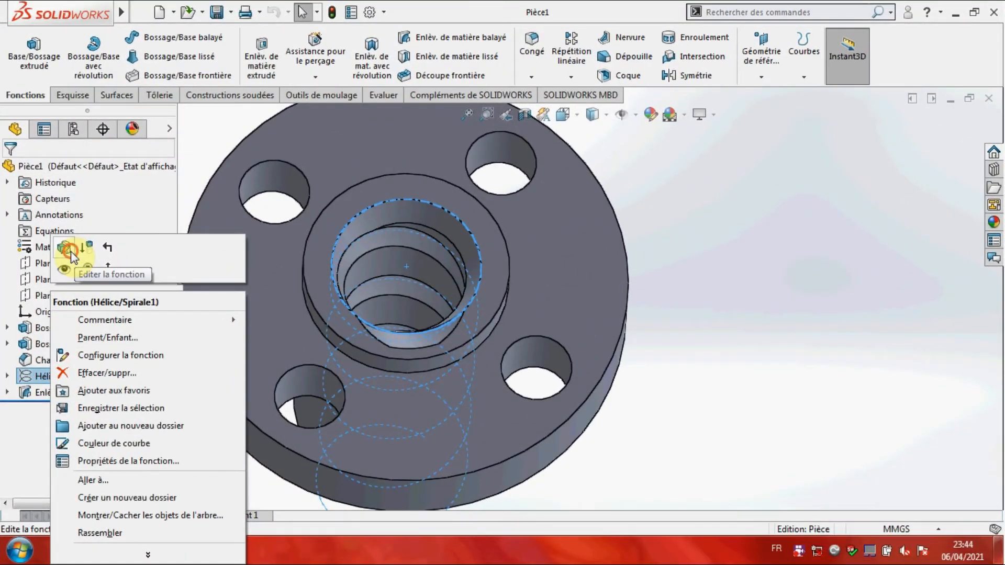
{"action": "left_click", "coordinate": [127, 262]}
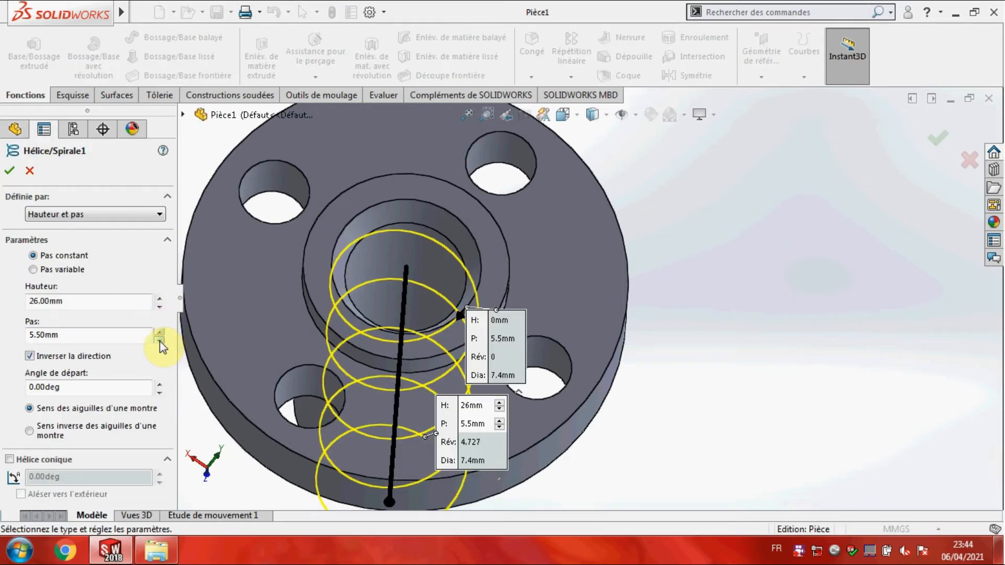
{"action": "double_click", "coordinate": [109, 337]}
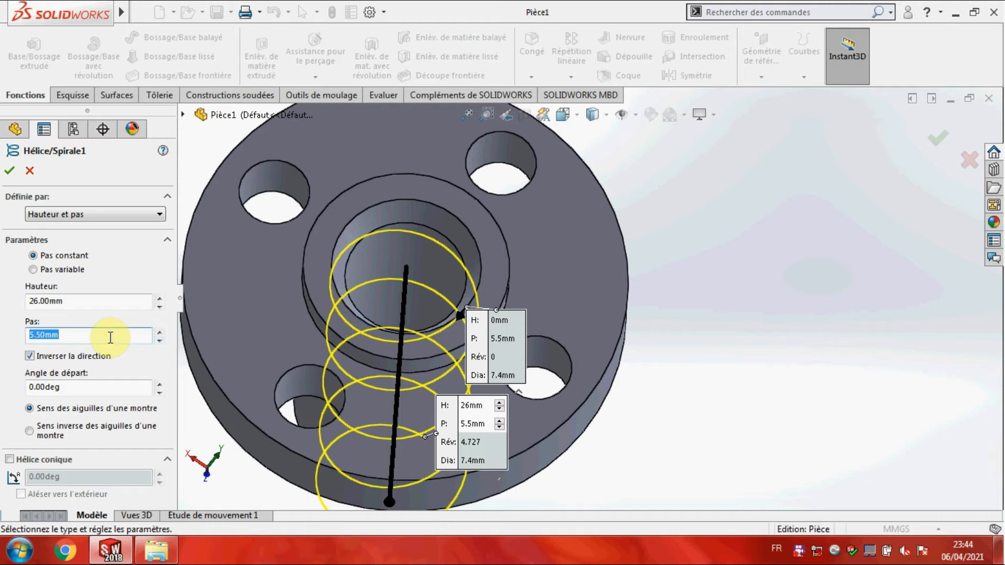
{"action": "key", "text": "Return"}
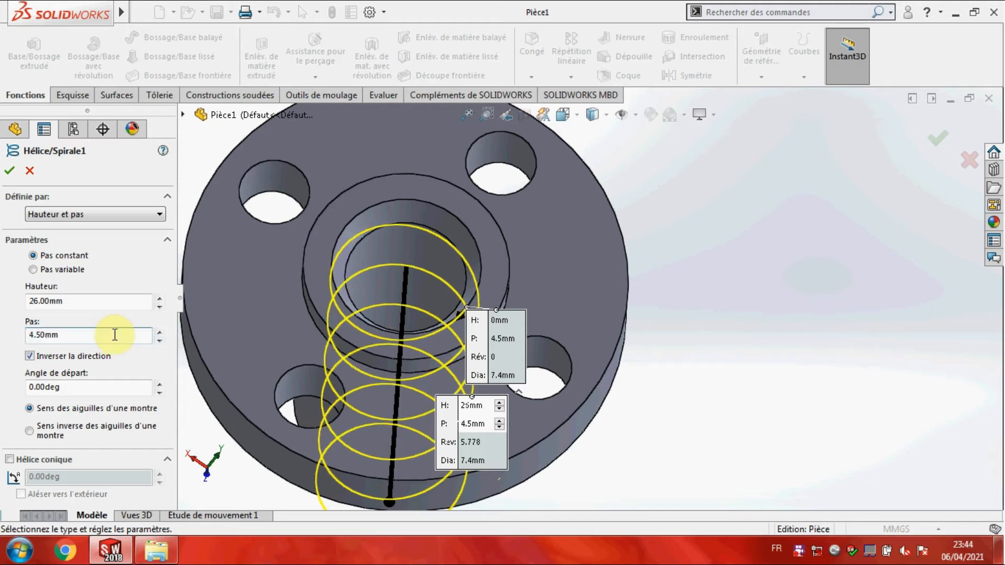
{"action": "left_click", "coordinate": [10, 171]}
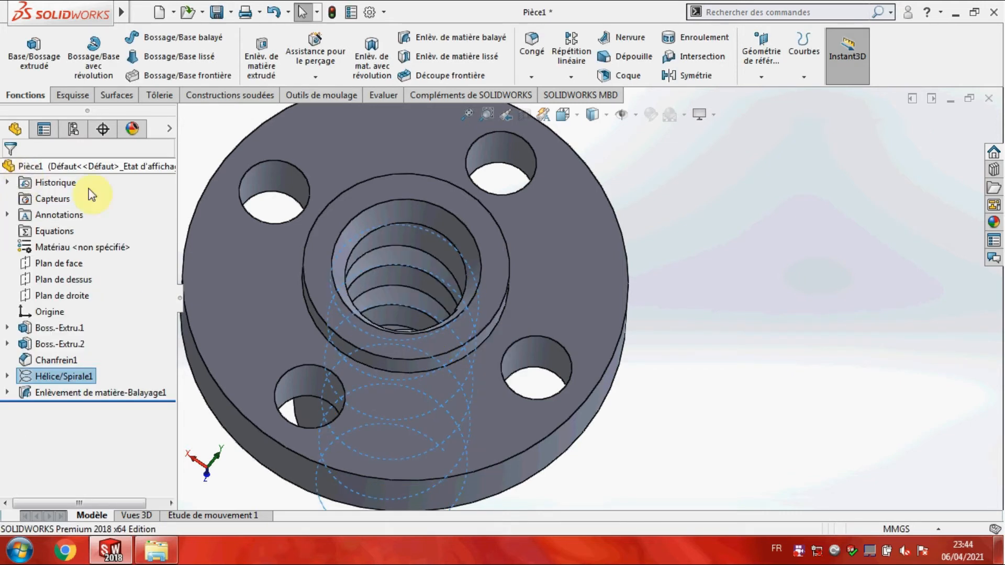
Start a chamfer with a distance of 0.2 mm and an angle of 45°
{"action": "middle_click_drag", "start_coordinate": [825, 448], "coordinate": [747, 423]}
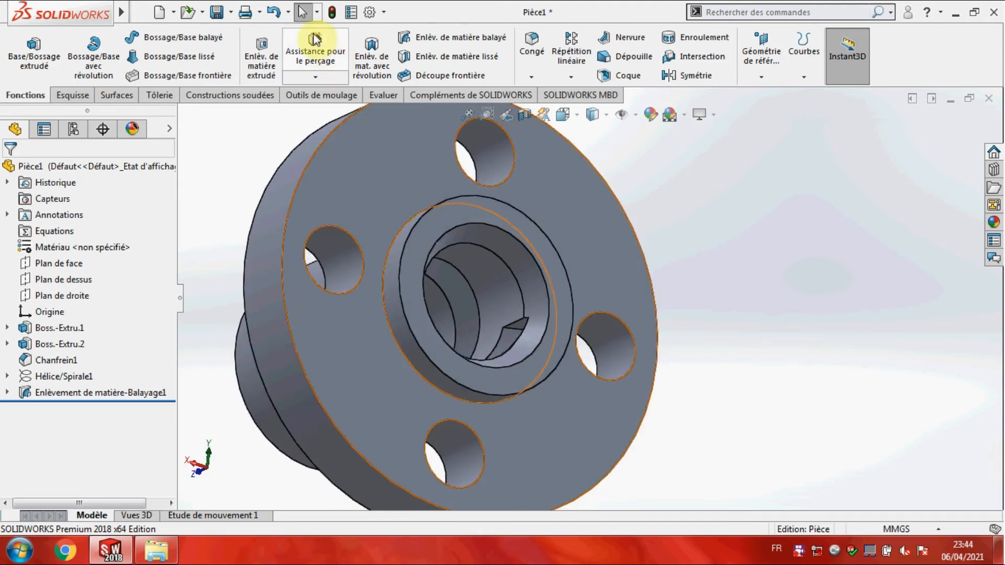
{"action": "scroll", "coordinate": [311, 152], "scroll_direction": "up", "scroll_amount": 2}
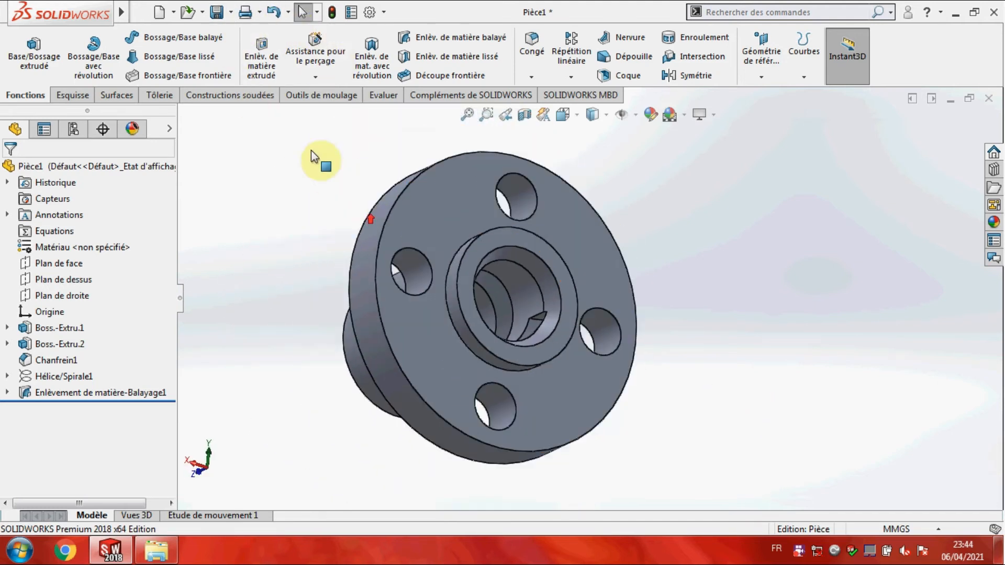
{"action": "left_click", "coordinate": [529, 78]}
{"action": "type", "text": "0.2"}
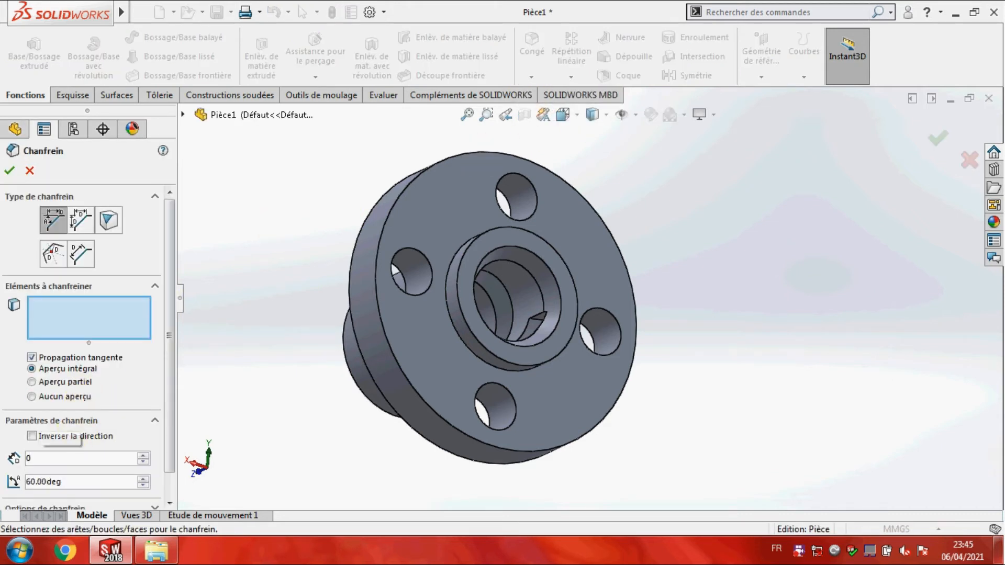
{"action": "key", "text": "Return"}
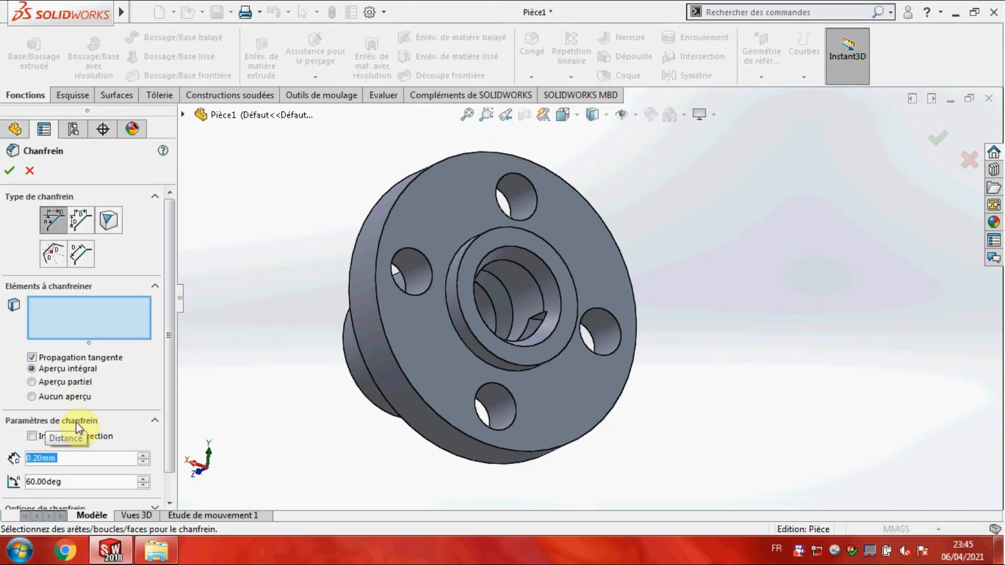
{"action": "left_click", "coordinate": [111, 481]}
{"action": "type", "text": "45"}
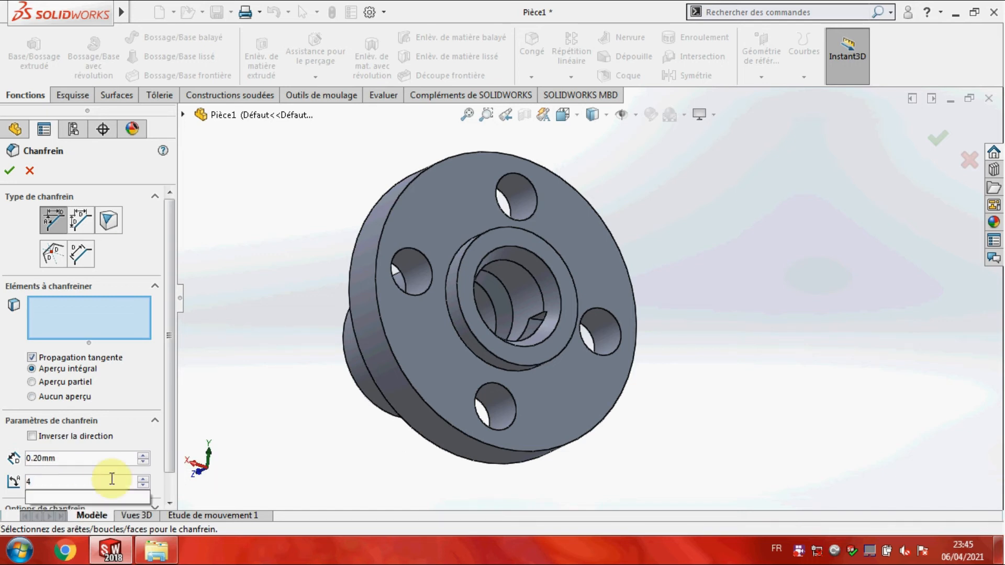
{"action": "key", "text": "Return"}
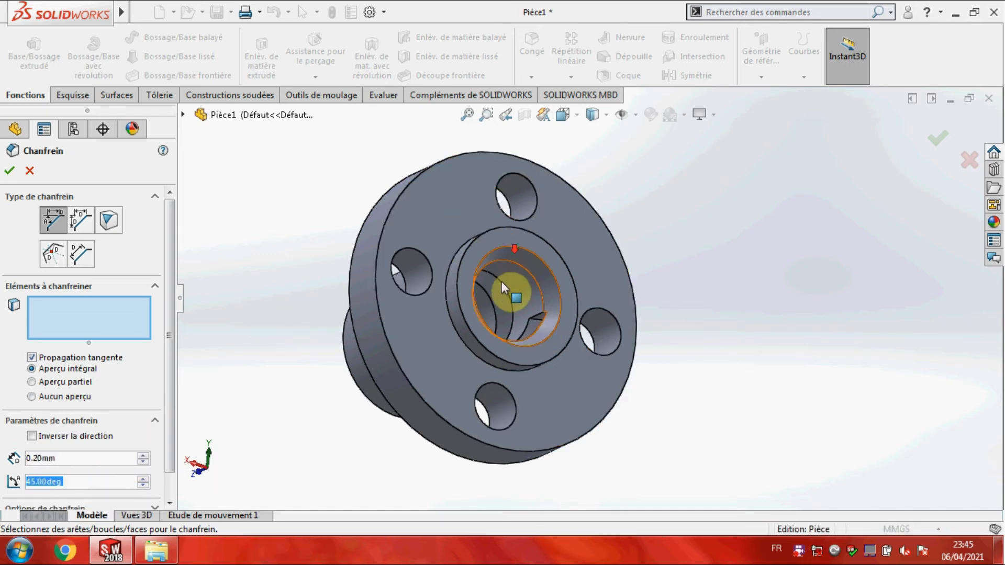
Chamfer the raised collar's front and base edges, both outer flange rims, and the long hub's base and free-end outer edges
{"action": "scroll", "coordinate": [463, 259], "scroll_direction": "down", "scroll_amount": 5}
{"action": "left_click", "coordinate": [453, 247]}
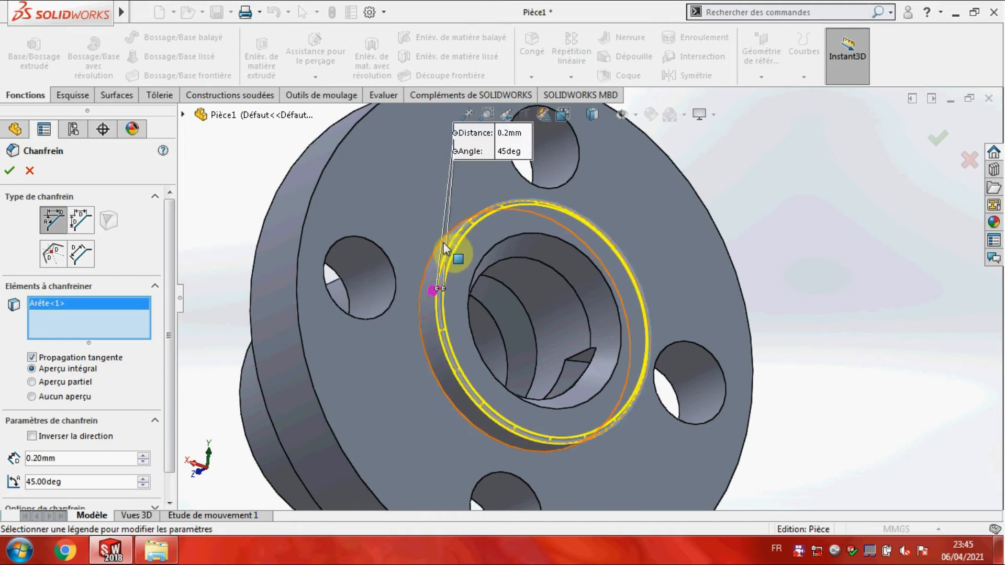
{"action": "left_click", "coordinate": [300, 235]}
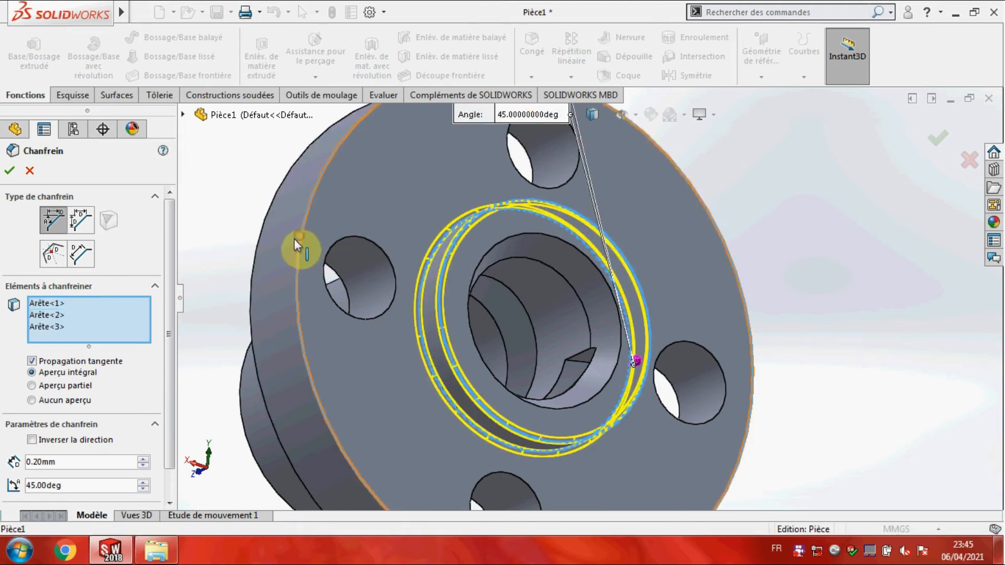
{"action": "left_click", "coordinate": [259, 237]}
{"action": "middle_click_drag", "start_coordinate": [227, 227], "coordinate": [313, 204]}
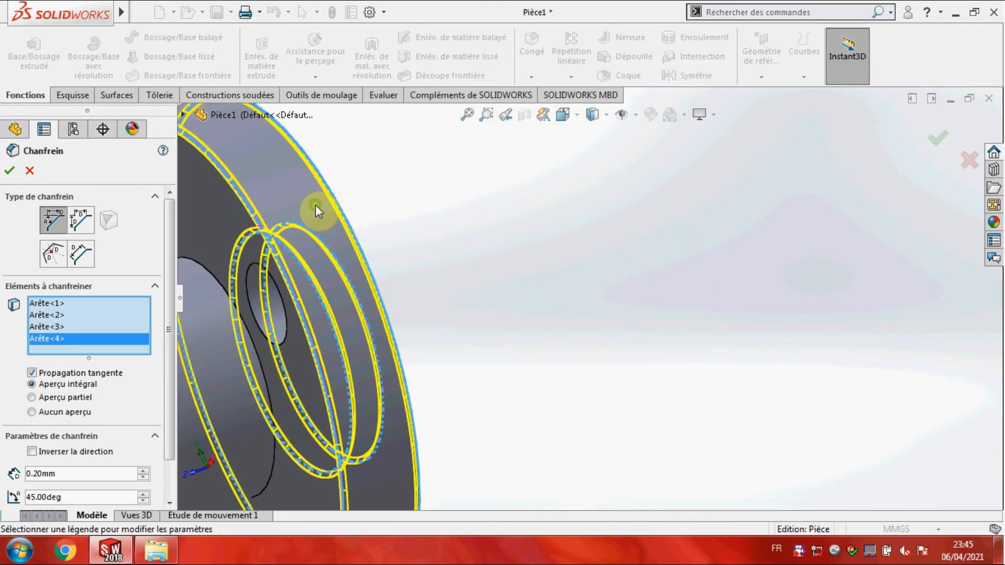
{"action": "left_click", "coordinate": [215, 283]}
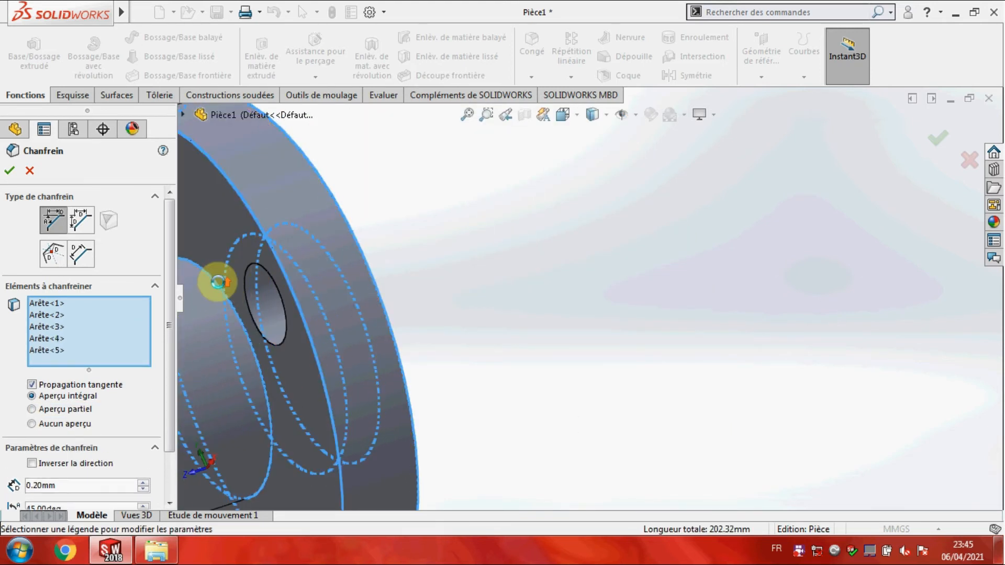
{"action": "scroll", "coordinate": [216, 316], "scroll_direction": "up", "scroll_amount": 5}
{"action": "left_click", "coordinate": [224, 315]}
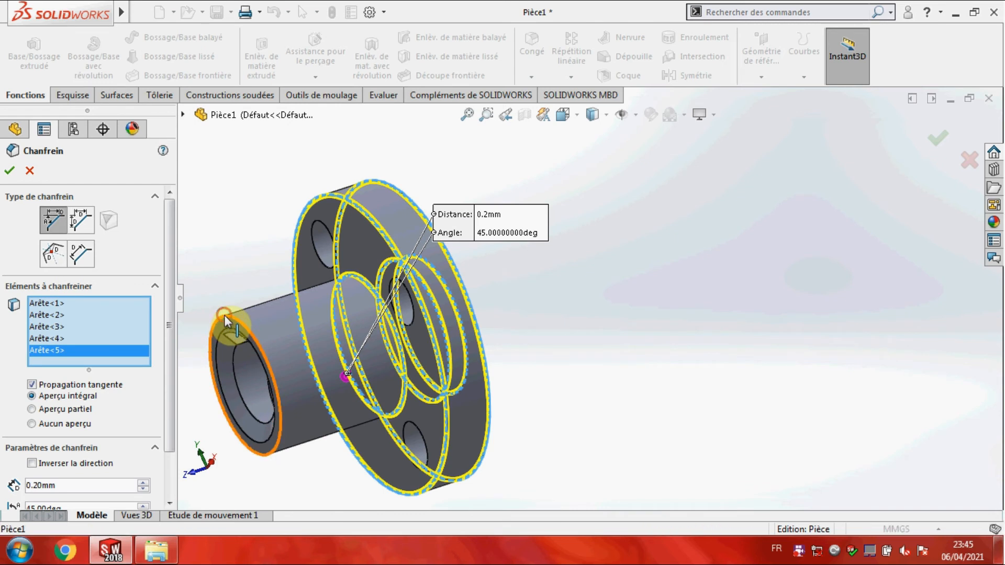
{"action": "left_click", "coordinate": [9, 170]}
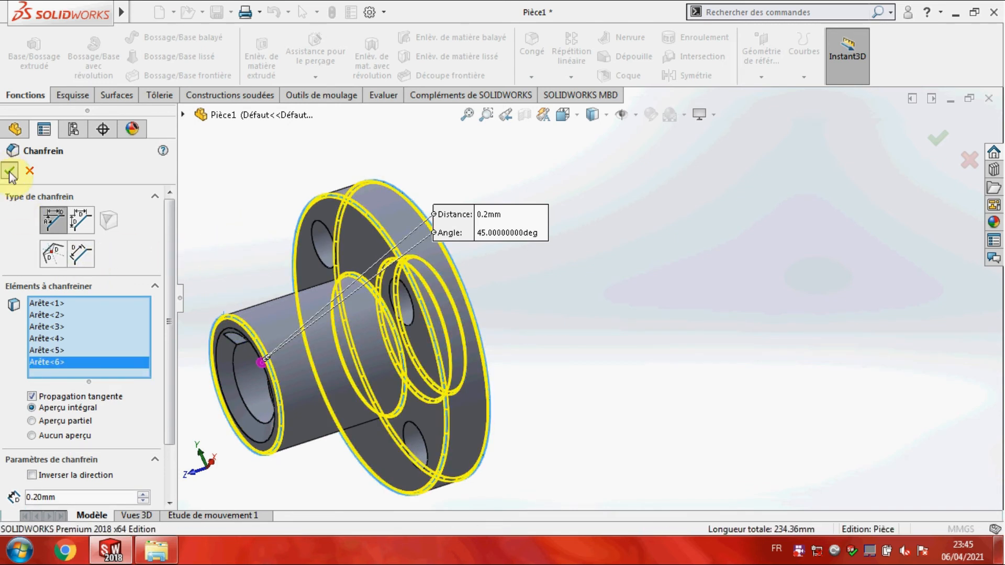
Apply a yellow colour from the standard palette to the whole part
{"action": "middle_click_drag", "start_coordinate": [590, 313], "coordinate": [482, 259]}
{"action": "scroll", "coordinate": [481, 258], "scroll_direction": "up", "scroll_amount": 3}
{"action": "left_click", "coordinate": [417, 277]}
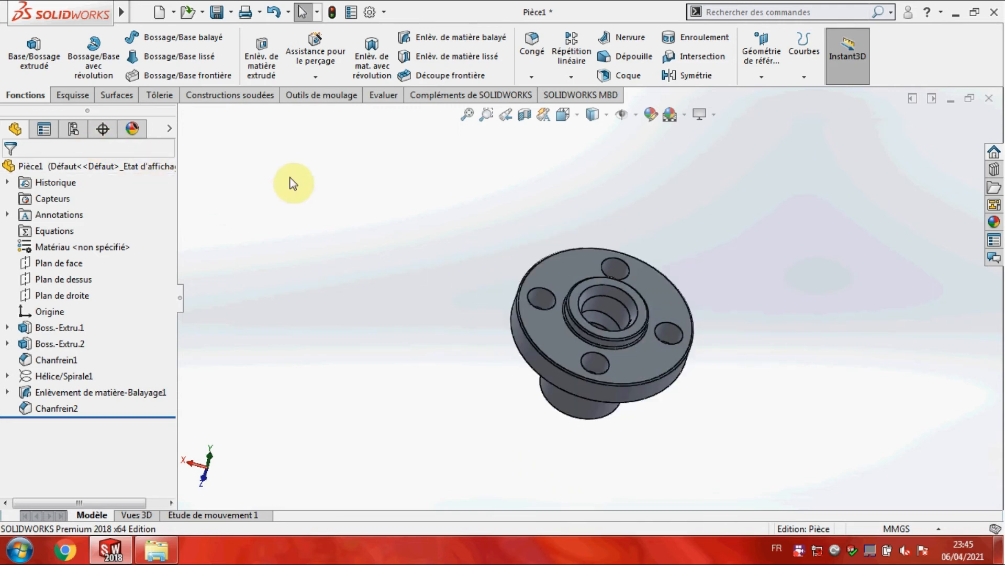
{"action": "right_click", "coordinate": [164, 168]}
{"action": "left_click", "coordinate": [191, 148]}
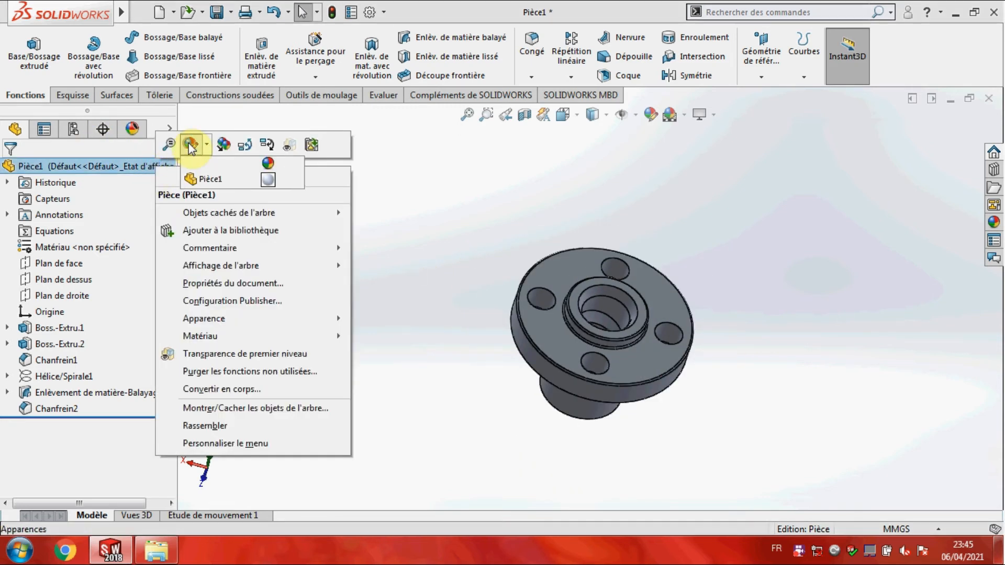
{"action": "left_click", "coordinate": [207, 179]}
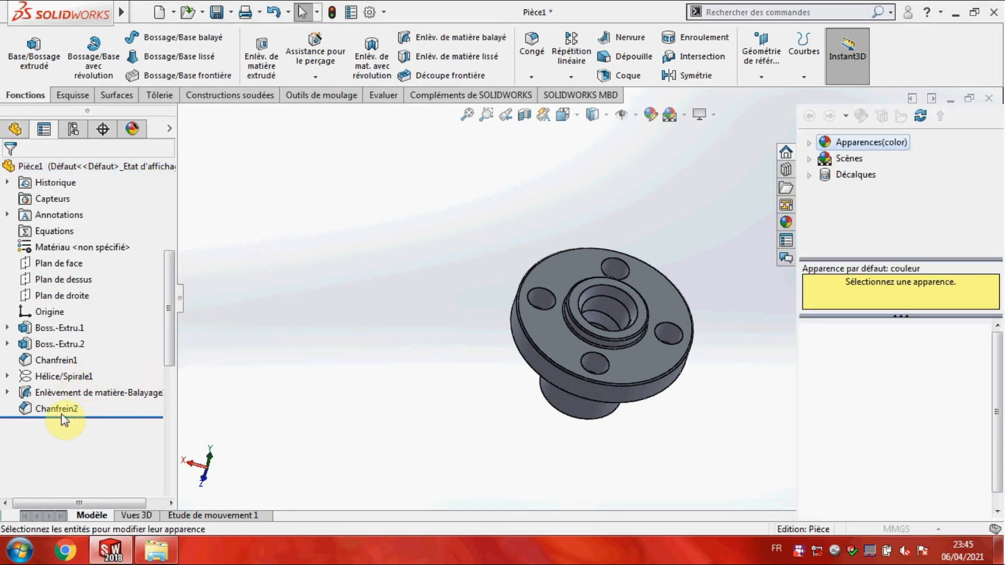
{"action": "left_click", "coordinate": [73, 463]}
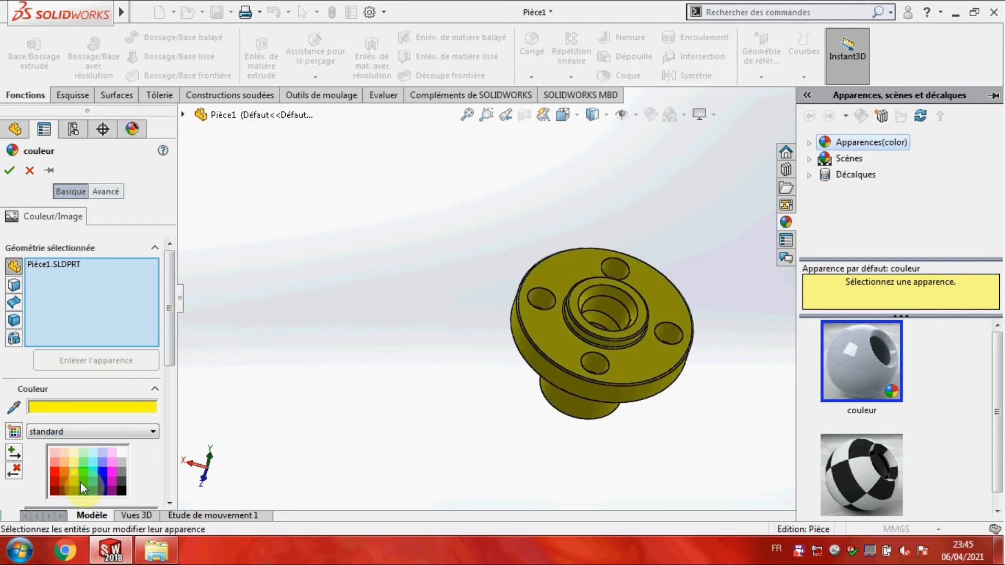
{"action": "left_click", "coordinate": [65, 482]}
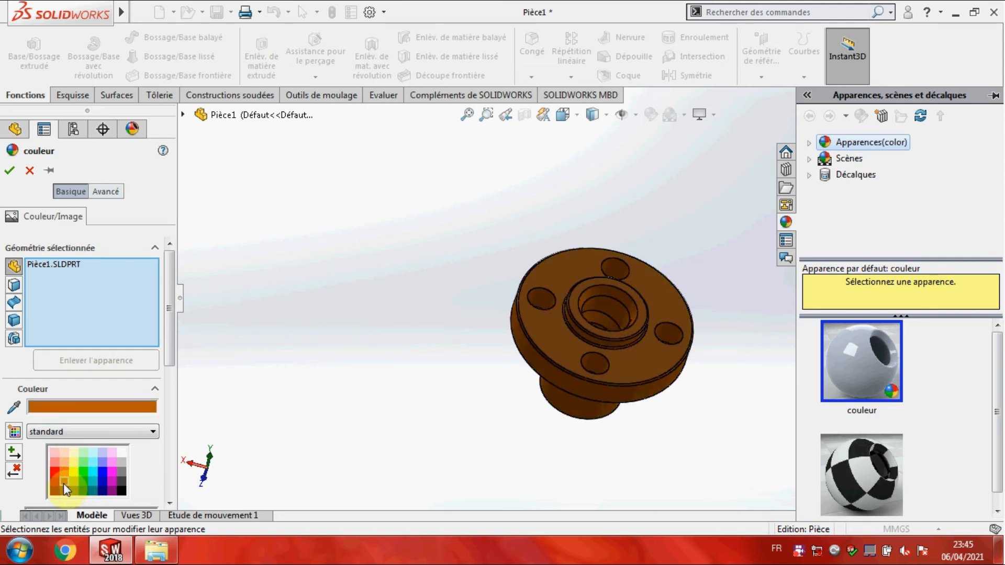
{"action": "left_click", "coordinate": [74, 482]}
{"action": "left_click", "coordinate": [75, 472]}
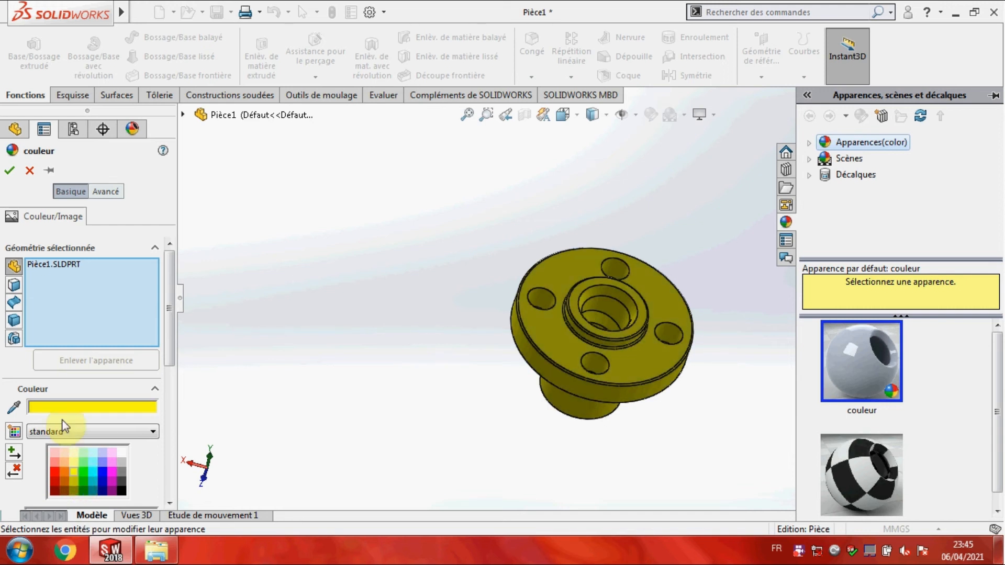
{"action": "left_click", "coordinate": [9, 172]}
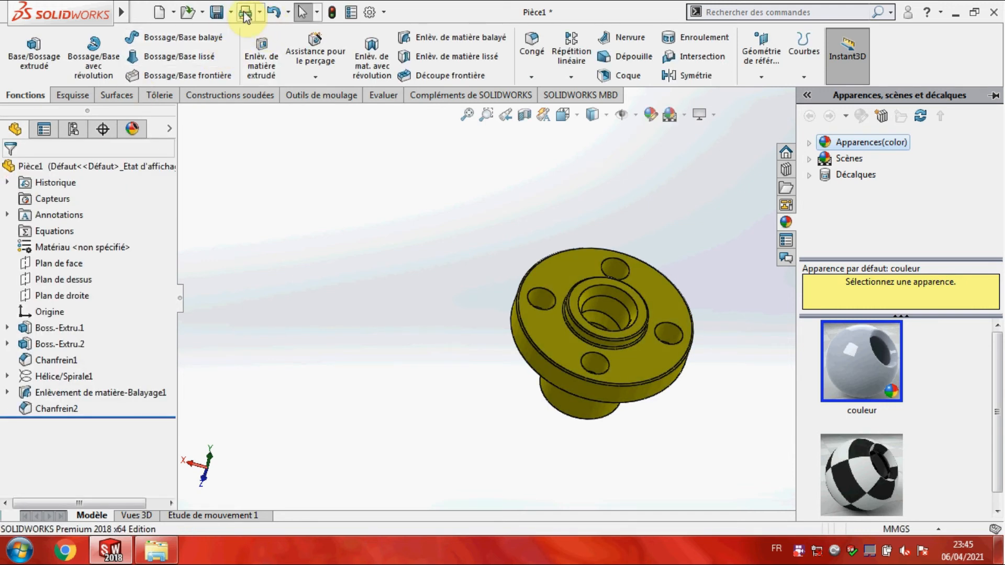
Save the part as TRAPEZOIDAL LEAD SCREW NUT TR8x8-4 in the X AXIS folder inside AM8 3D printer
{"action": "left_click", "coordinate": [231, 12]}
{"action": "left_click", "coordinate": [242, 47]}
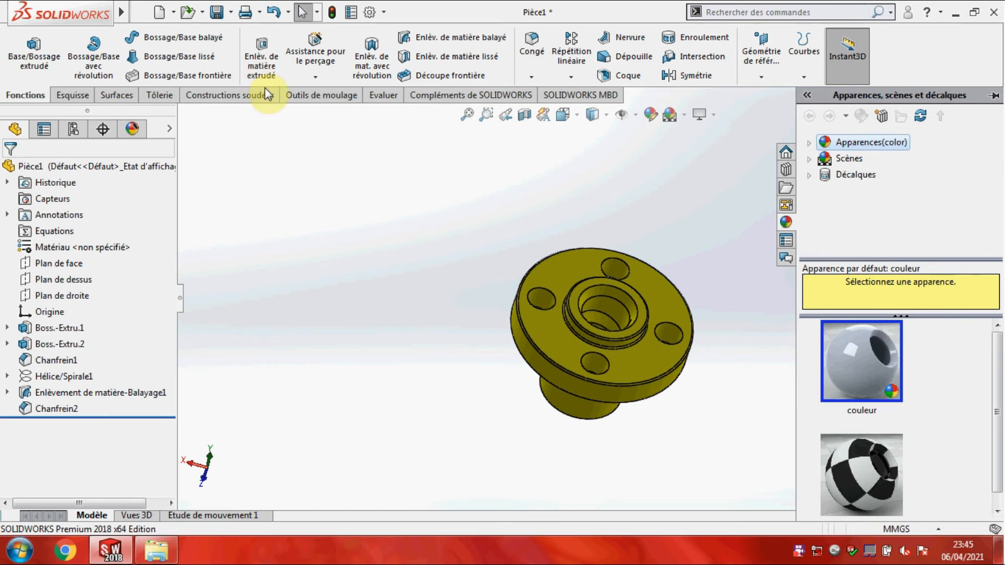
{"action": "left_click", "coordinate": [720, 198]}
{"action": "scroll", "coordinate": [721, 198], "scroll_direction": "down", "scroll_amount": 2}
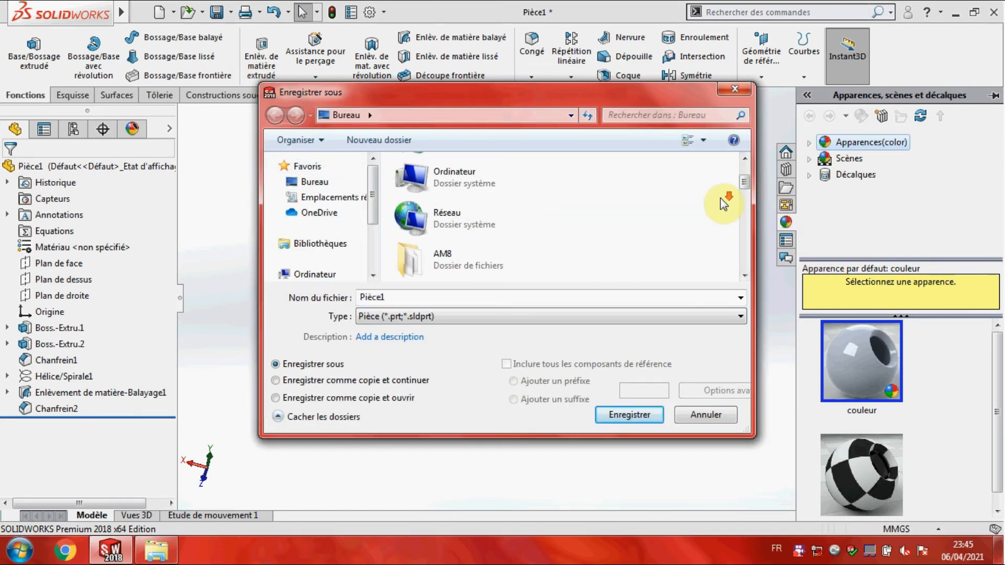
{"action": "scroll", "coordinate": [691, 220], "scroll_direction": "down", "scroll_amount": 2}
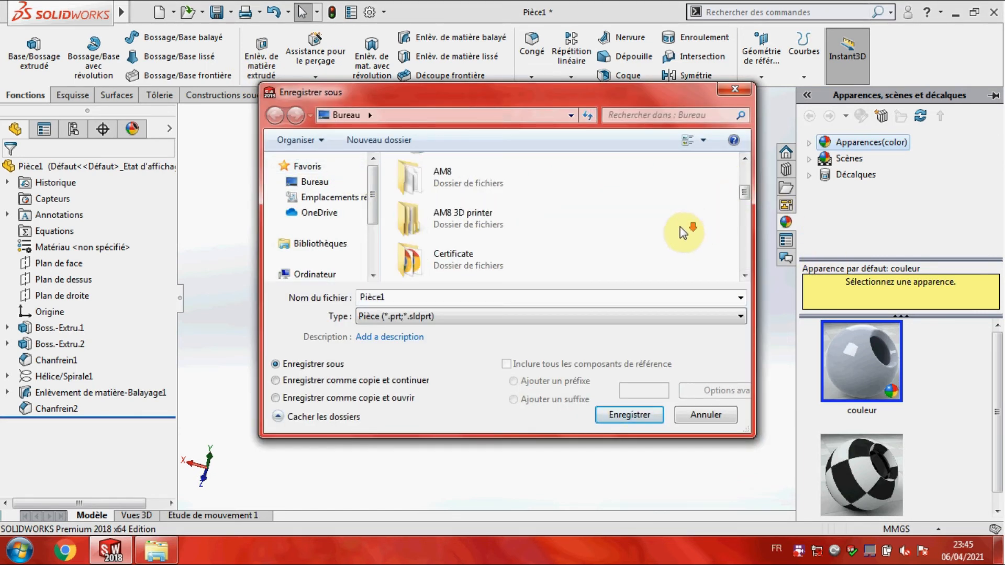
{"action": "double_click", "coordinate": [489, 214]}
{"action": "double_click", "coordinate": [469, 245]}
{"action": "left_click", "coordinate": [460, 297]}
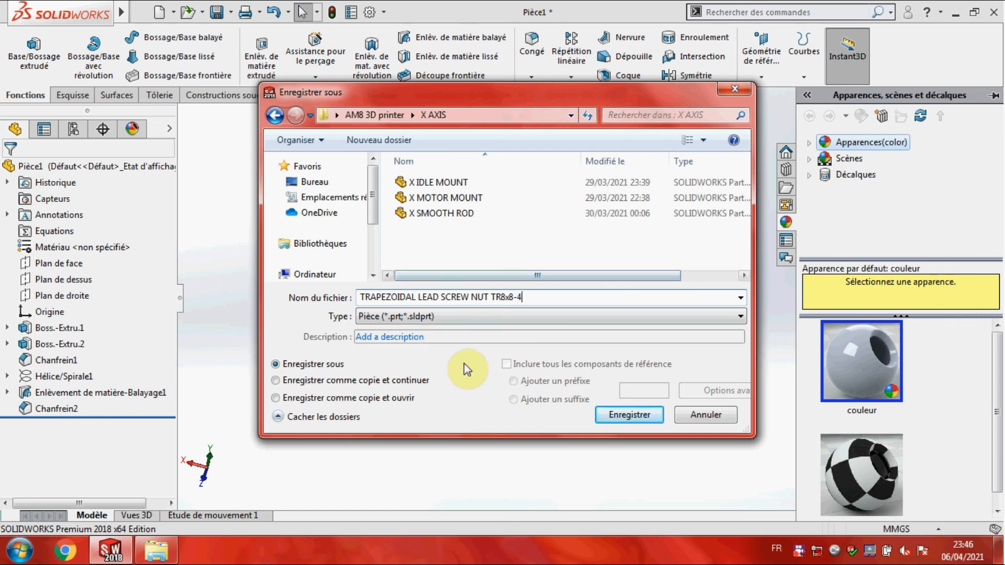
{"action": "left_click", "coordinate": [627, 415]}
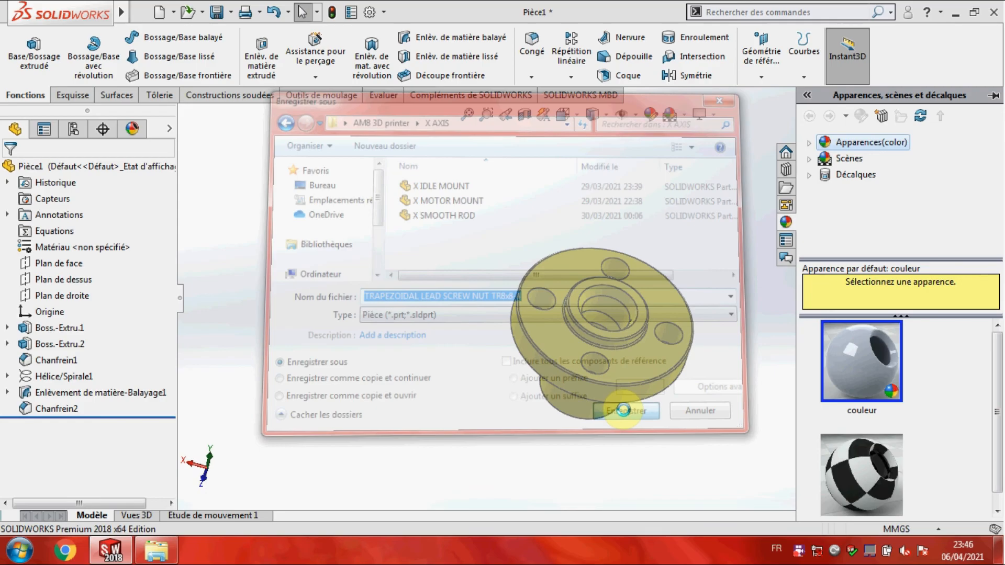